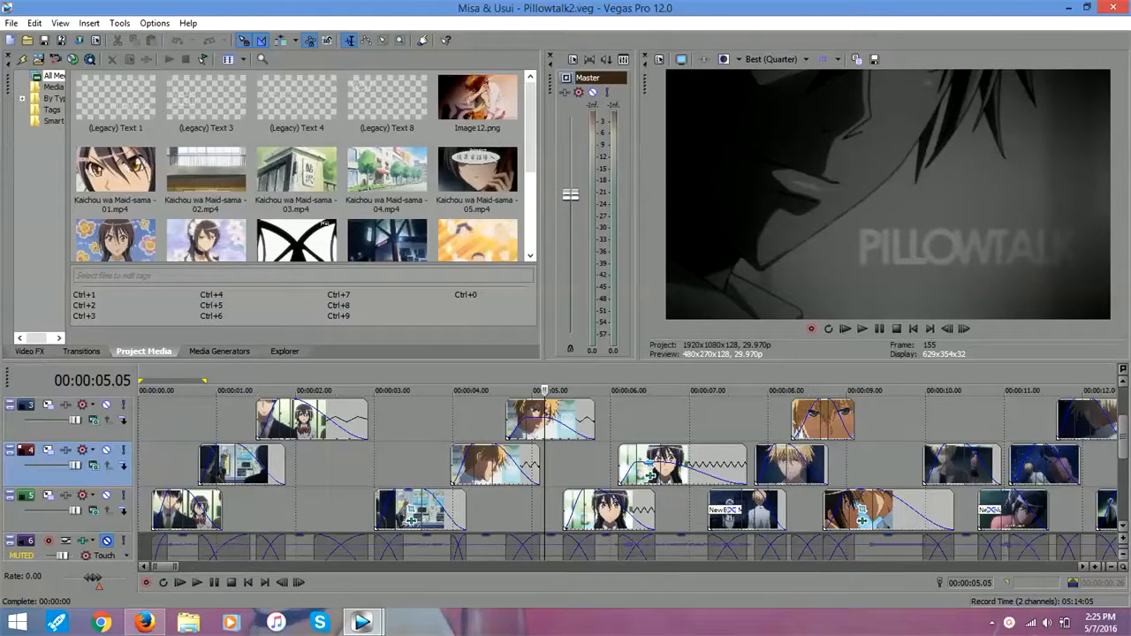
Step: Play and scrub through the opening clips on the timeline to review how each one fades in and out
left_click(178, 407)
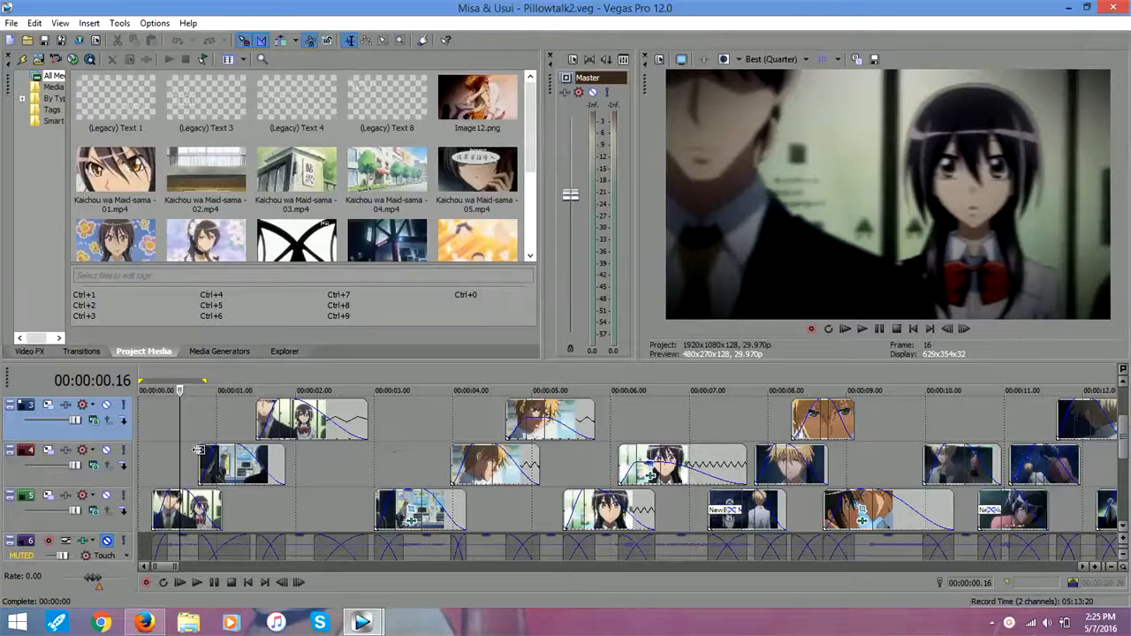
left_click(175, 429)
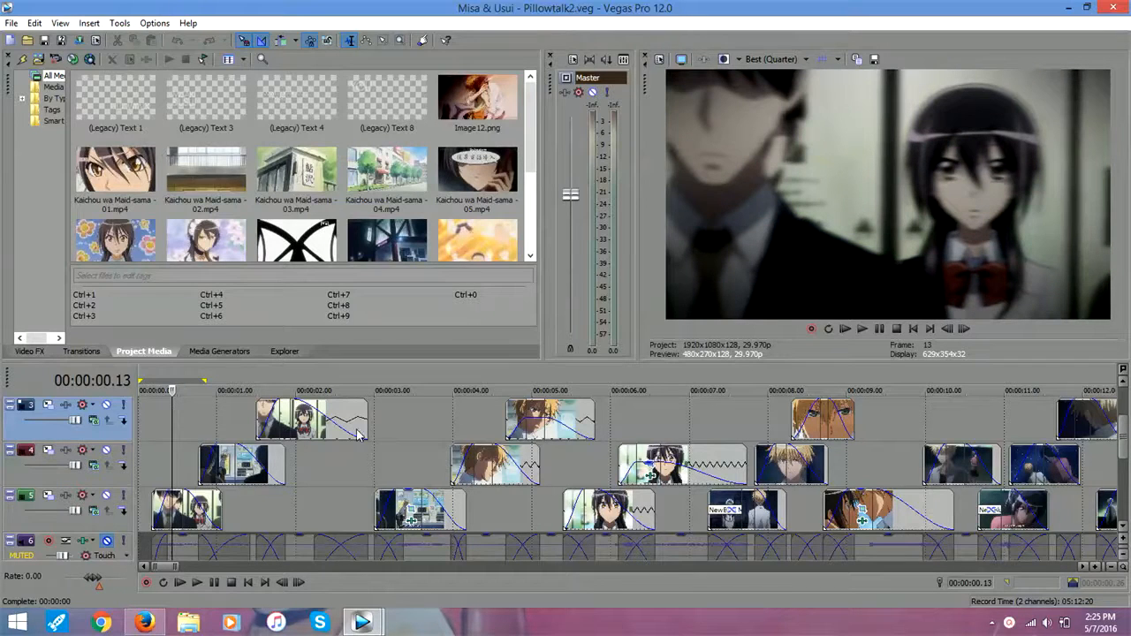
left_click(293, 515)
key("space")
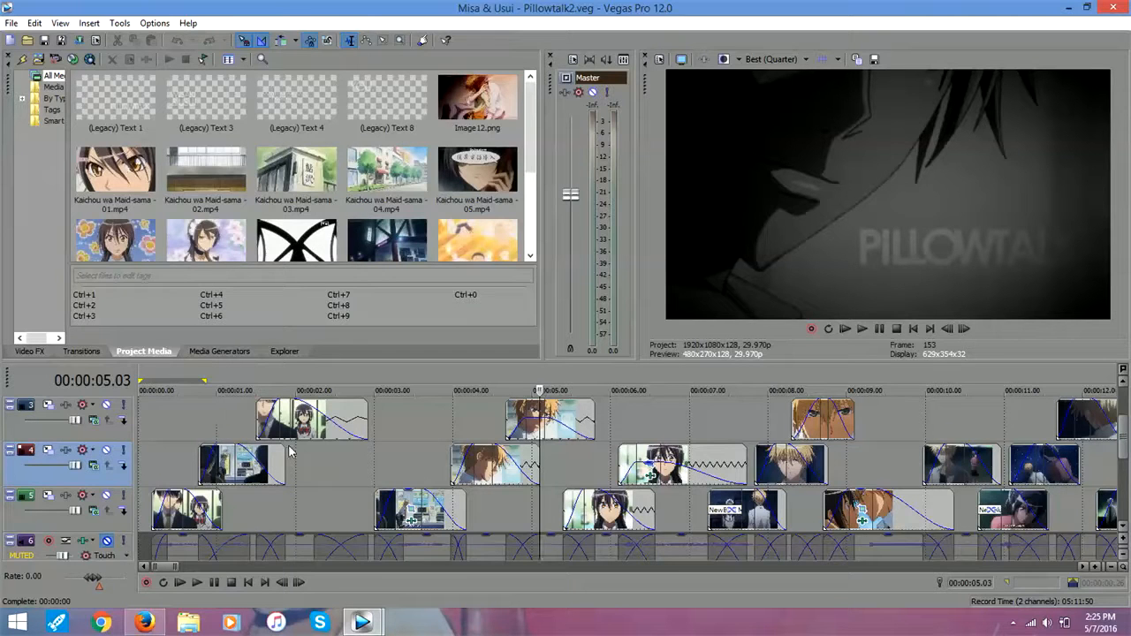
left_click(277, 522)
left_click(285, 514)
left_click_drag(285, 514, 385, 450)
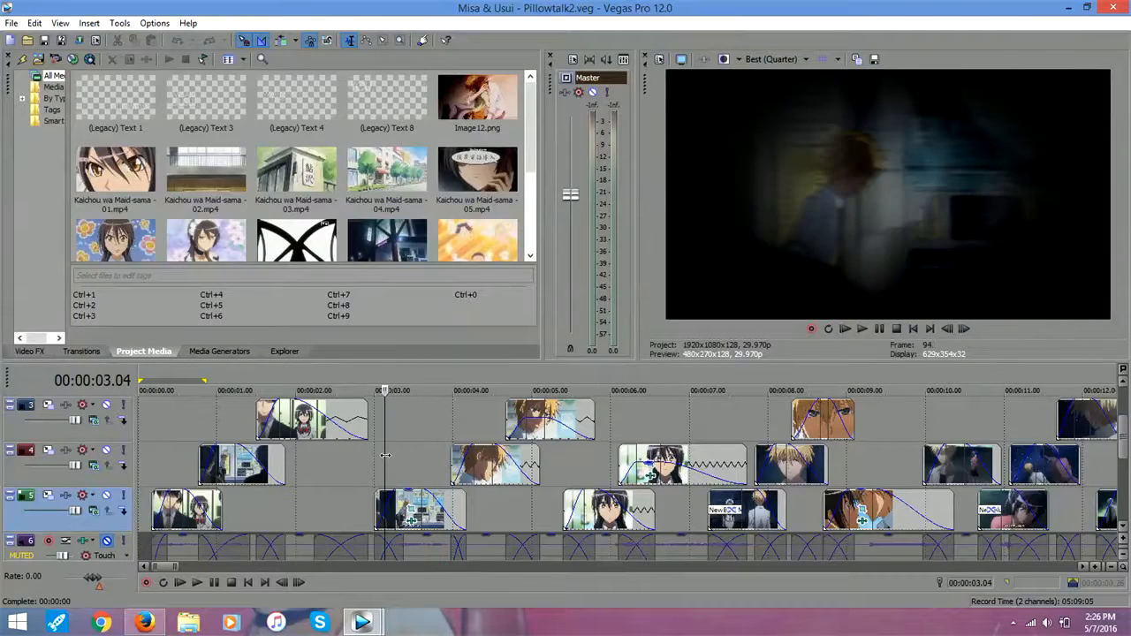
Step: Examine the Cookie Cutter and Brightness and Contrast settings in the event effects of the clip starting near three seconds
left_click(412, 523)
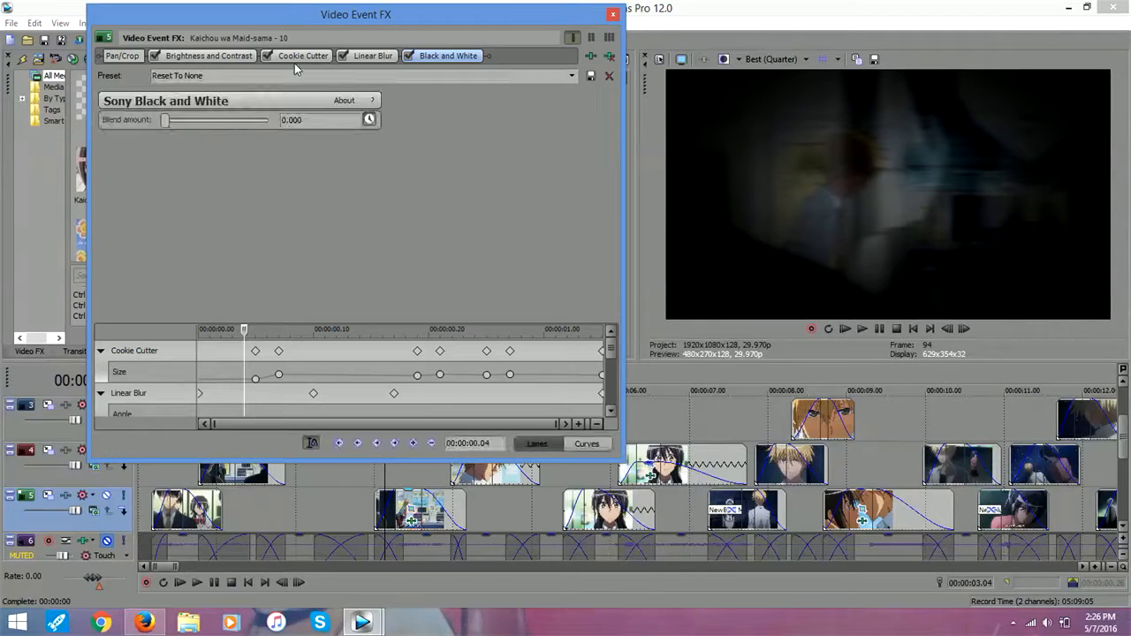
left_click(301, 56)
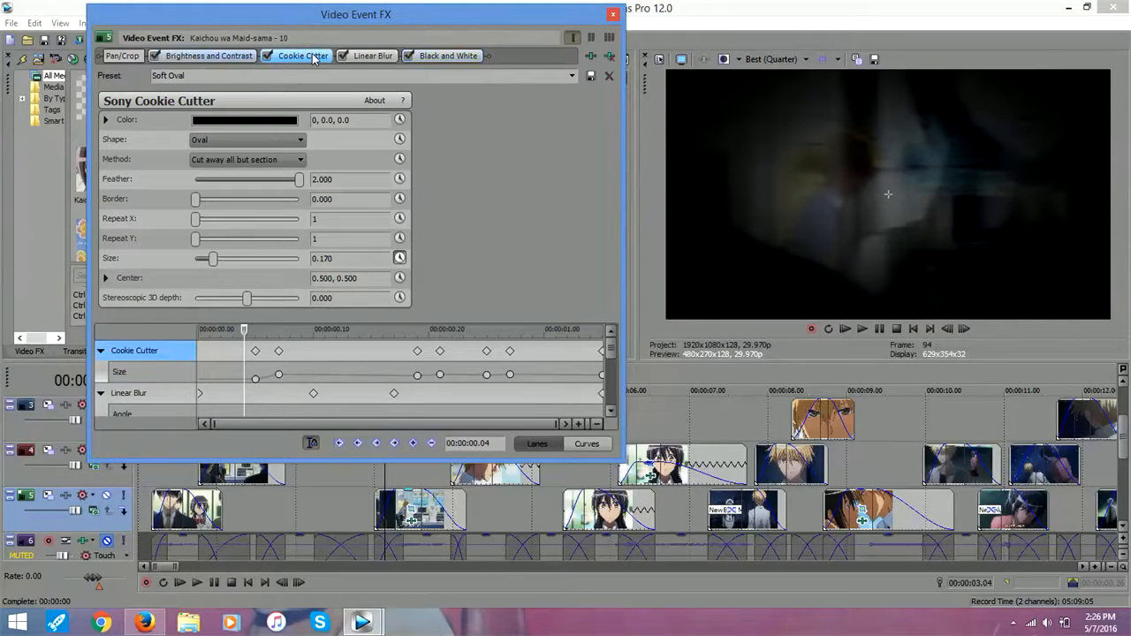
left_click(233, 58)
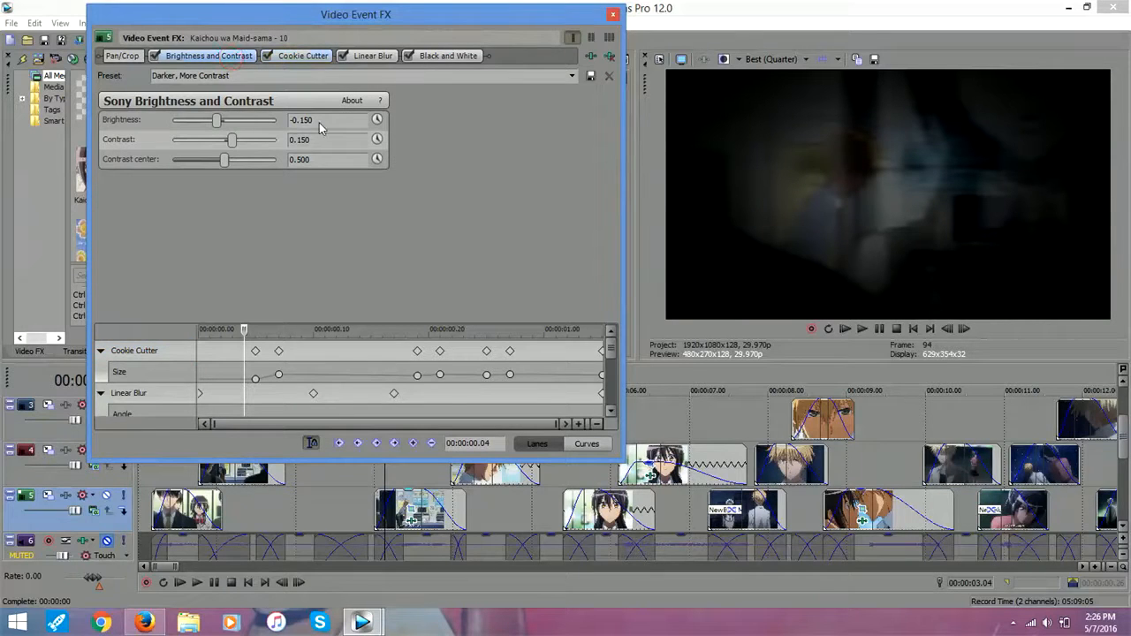
left_click(307, 58)
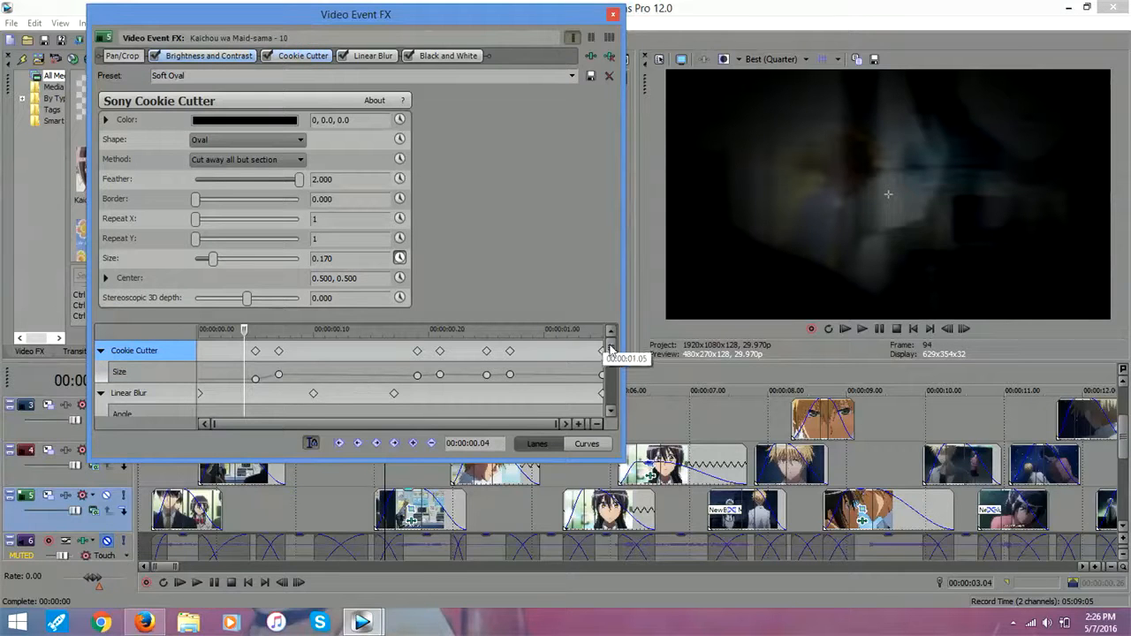
scroll(611, 389, "down", 2)
scroll(611, 389, "up", 3)
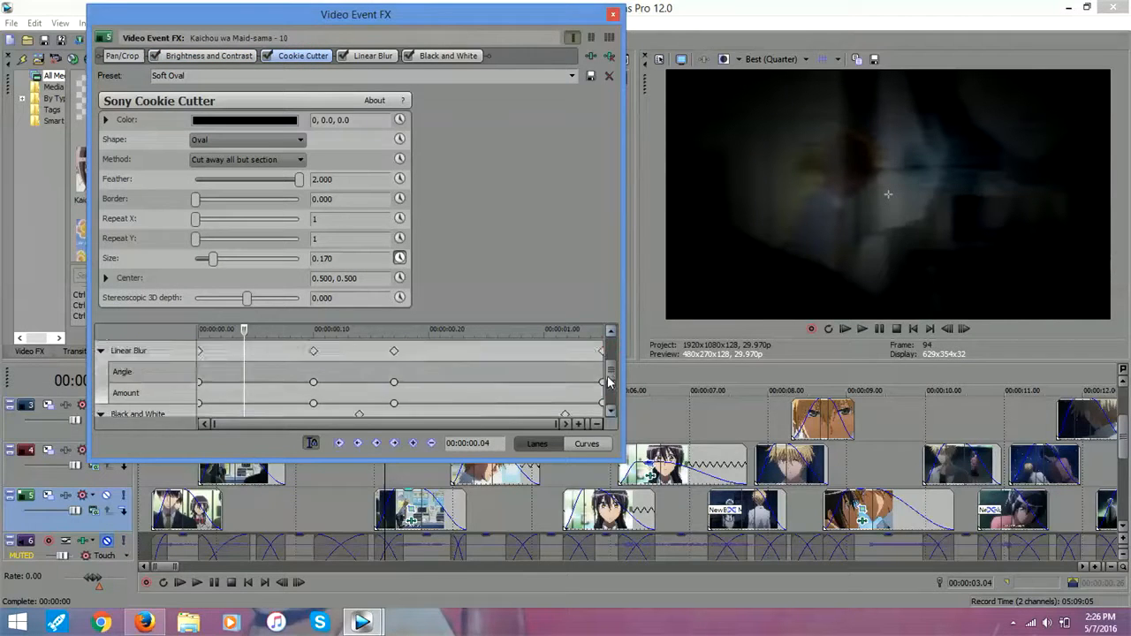
left_click(614, 14)
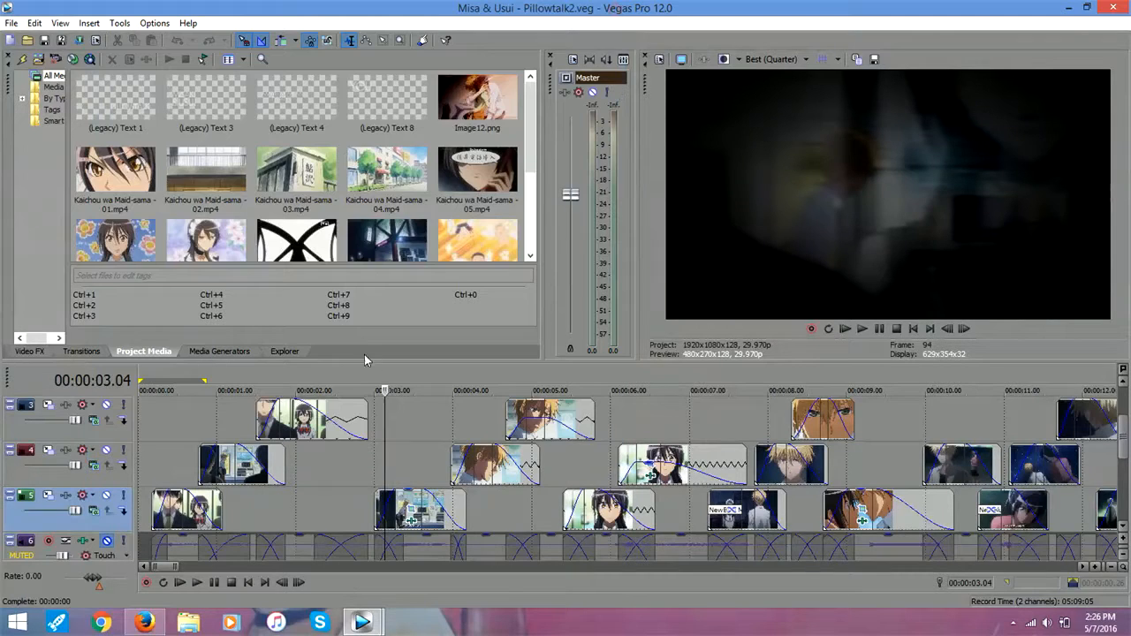
Step: Scrub the same clip to 00:00:03.08 and examine the Linear Blur keyframes in its event effects
left_click(390, 457)
mouse_move(390, 457)
left_mouse_down()
mouse_move(447, 459)
mouse_move(395, 461)
left_mouse_up()
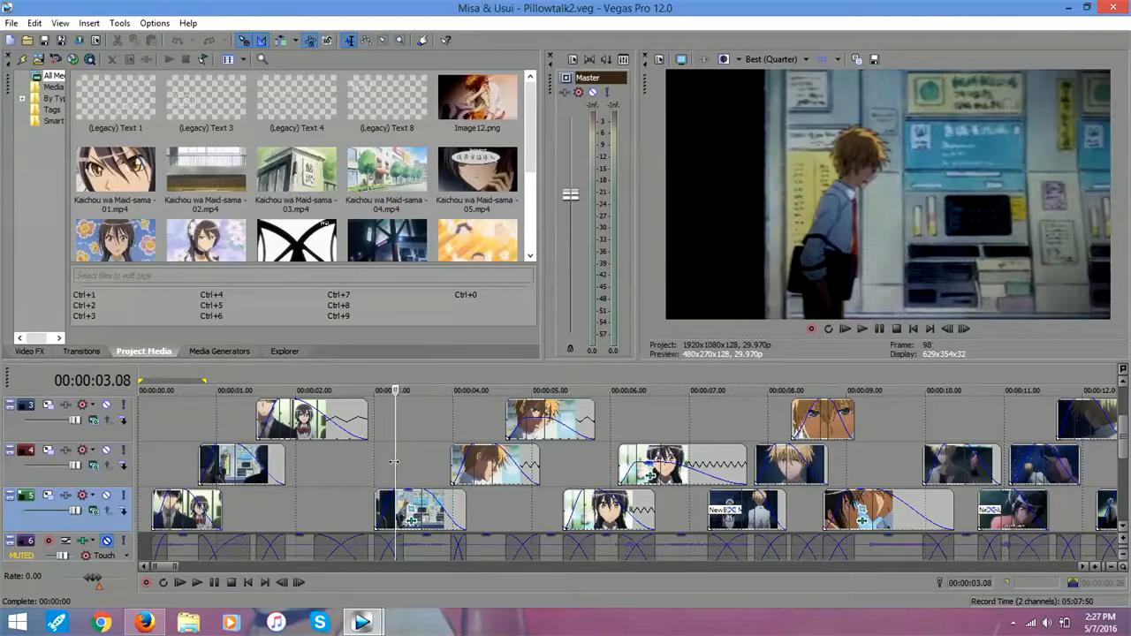
left_click(412, 522)
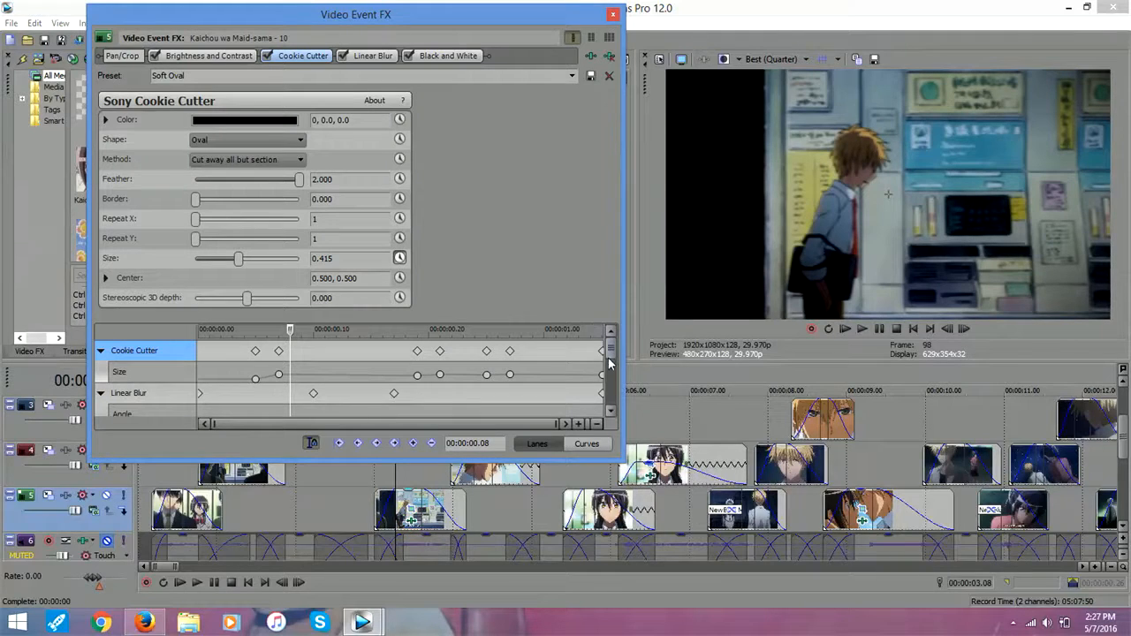
scroll(609, 354, "down", 4)
scroll(610, 358, "up", 4)
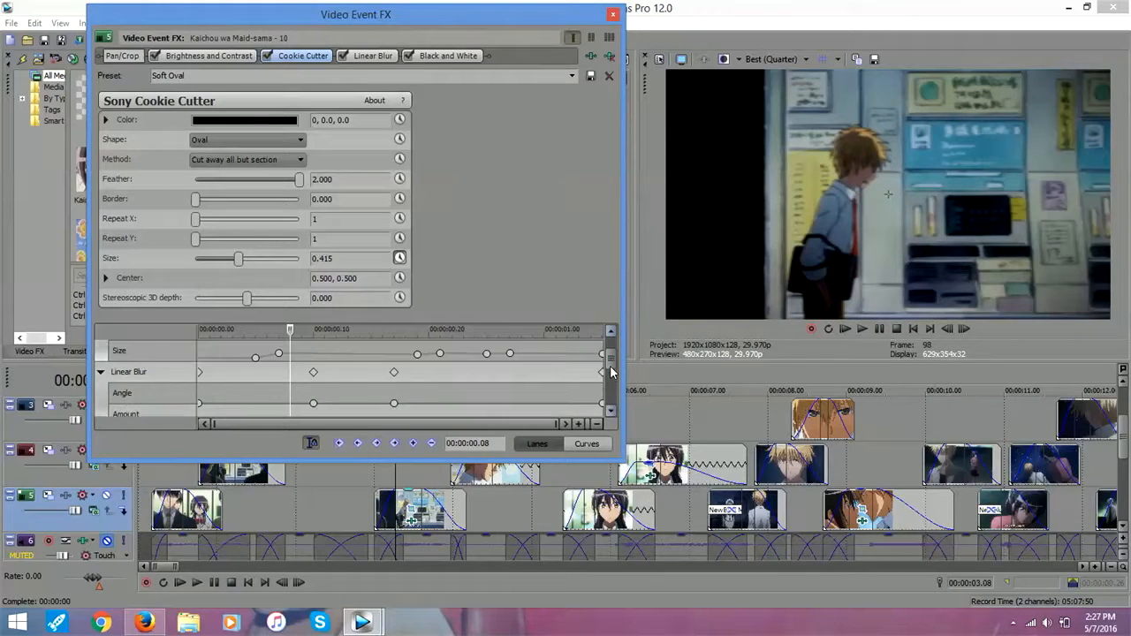
left_click_drag(610, 363, 616, 387)
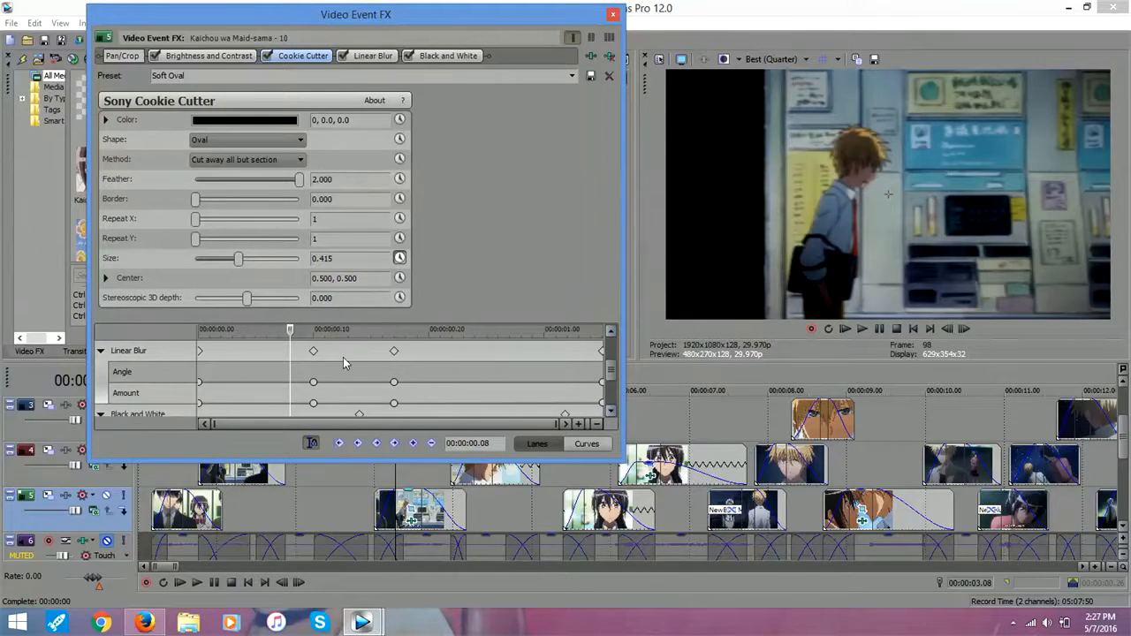
left_click(316, 353)
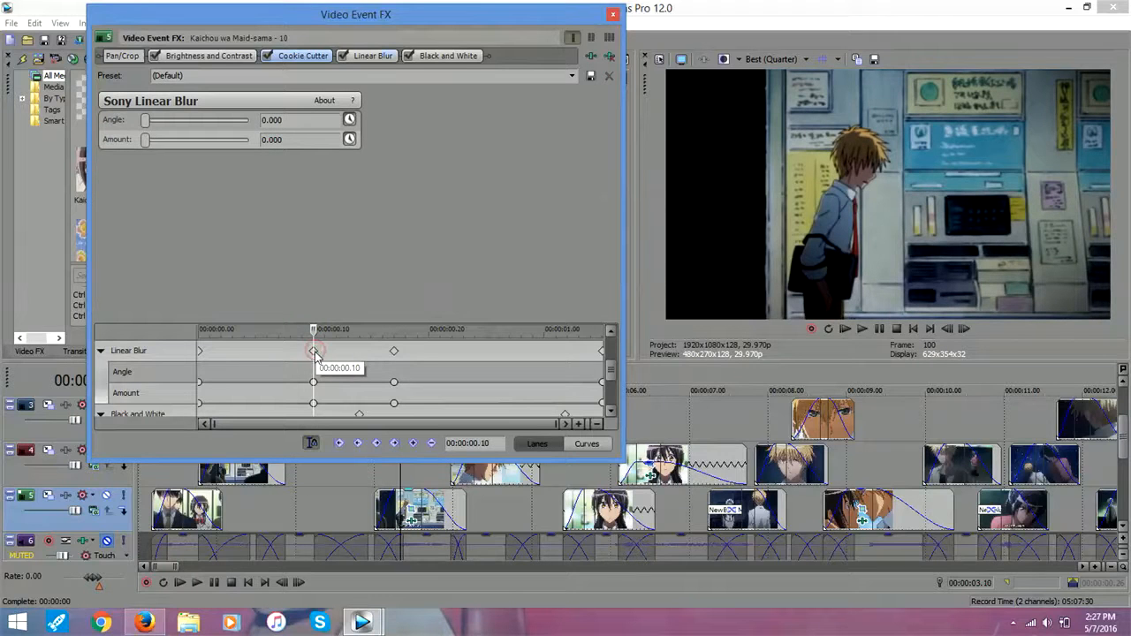
left_click(614, 15)
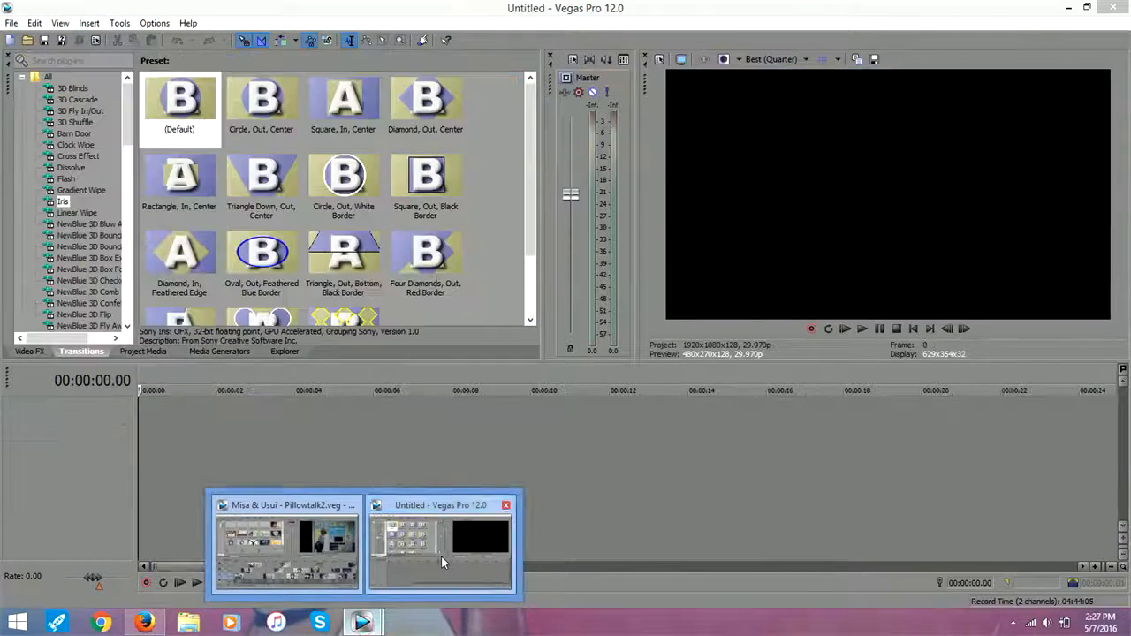
Step: Switch to the untitled project and place Image186 from the Pictures folder at the start of its timeline
left_click(441, 556)
left_click(175, 352)
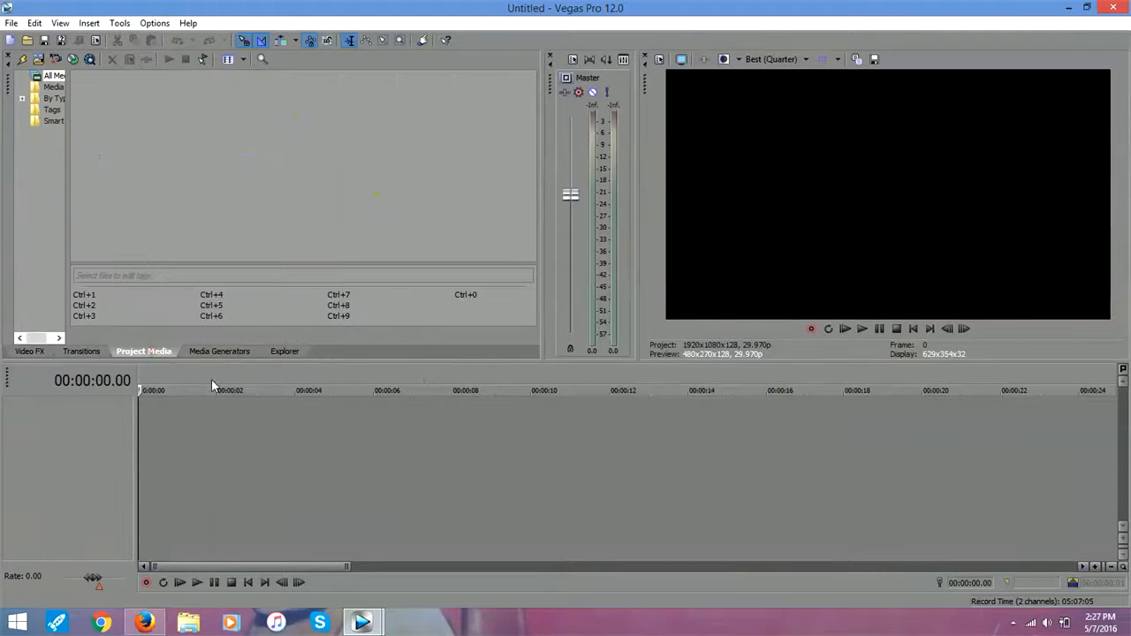
left_click(204, 624)
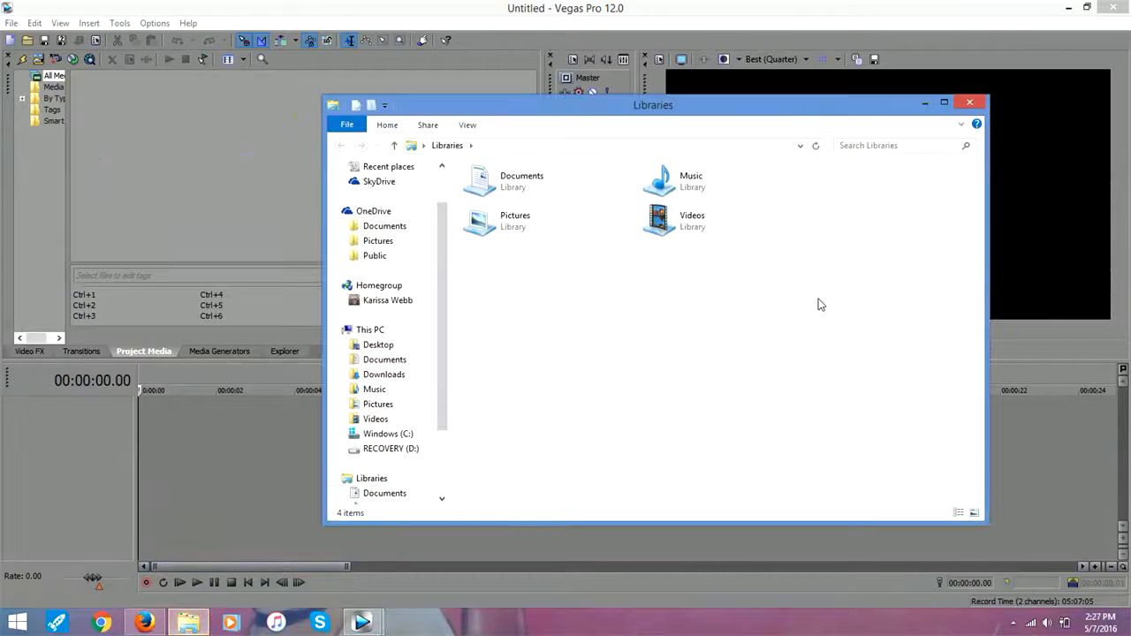
left_click(393, 404)
left_click_drag(977, 178, 995, 314)
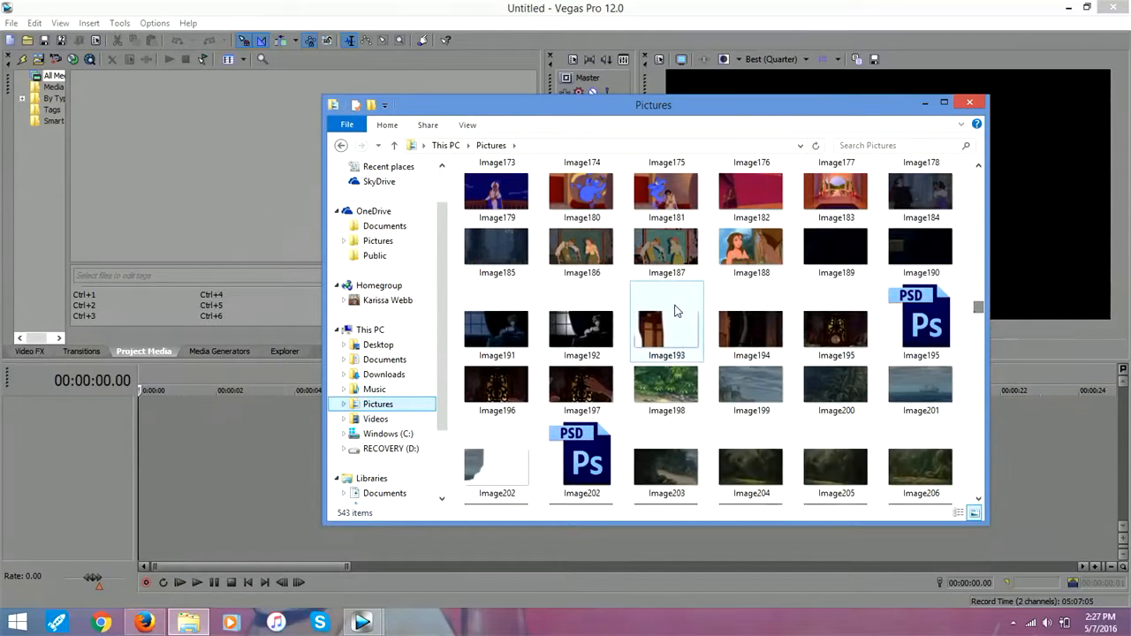
left_click_drag(582, 247, 77, 490)
left_click(548, 6)
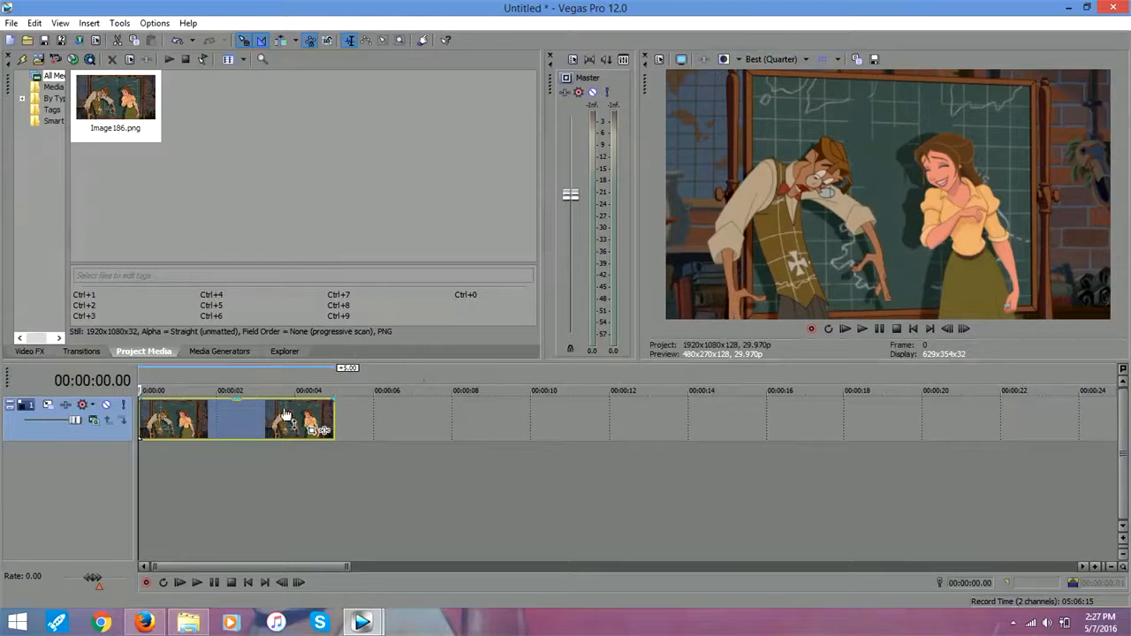
Step: Extend the image event to about 10 seconds and give it a short fade-in and a long fade-out
left_click_drag(335, 421, 549, 415)
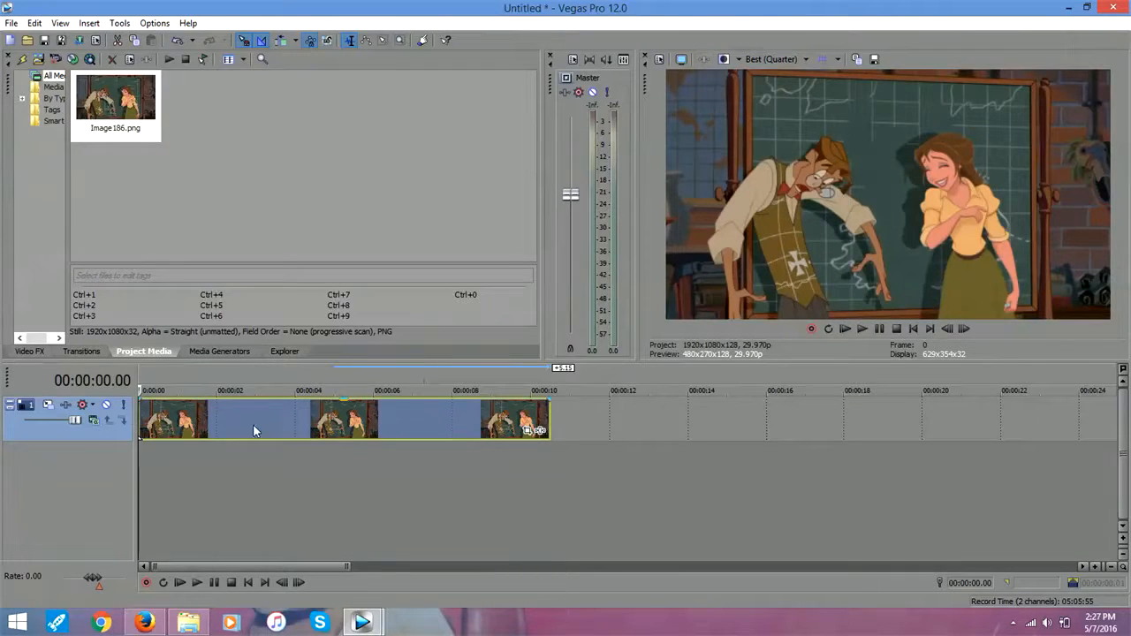
left_click_drag(139, 400, 237, 412)
left_click(150, 424)
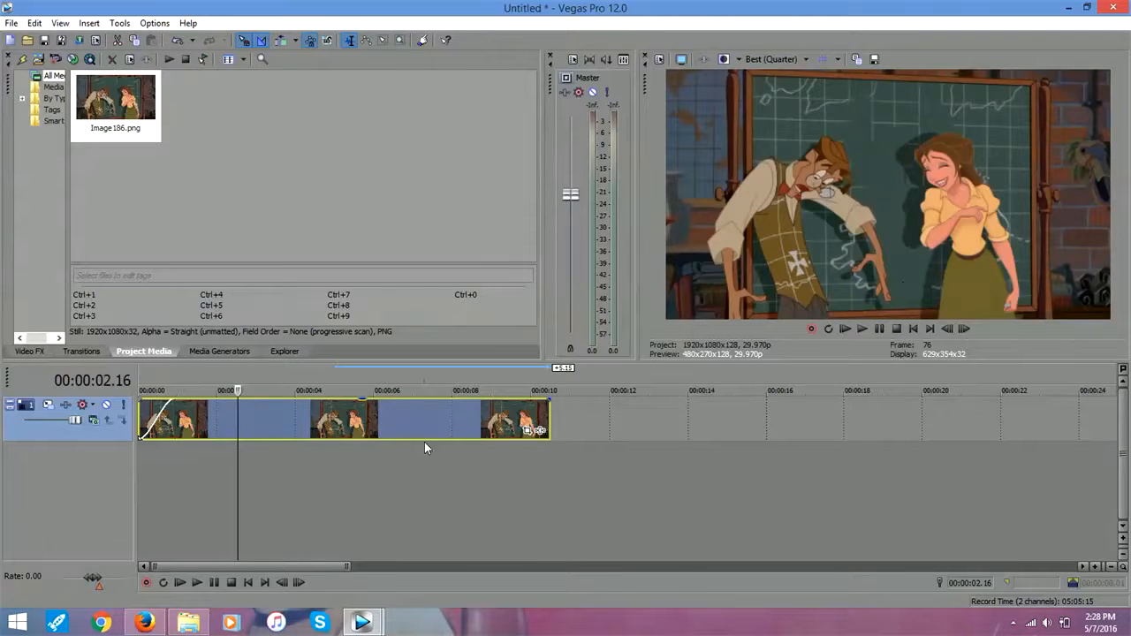
left_click_drag(548, 405, 389, 413)
left_click(181, 424)
left_click(160, 422)
left_click_drag(160, 422, 181, 415)
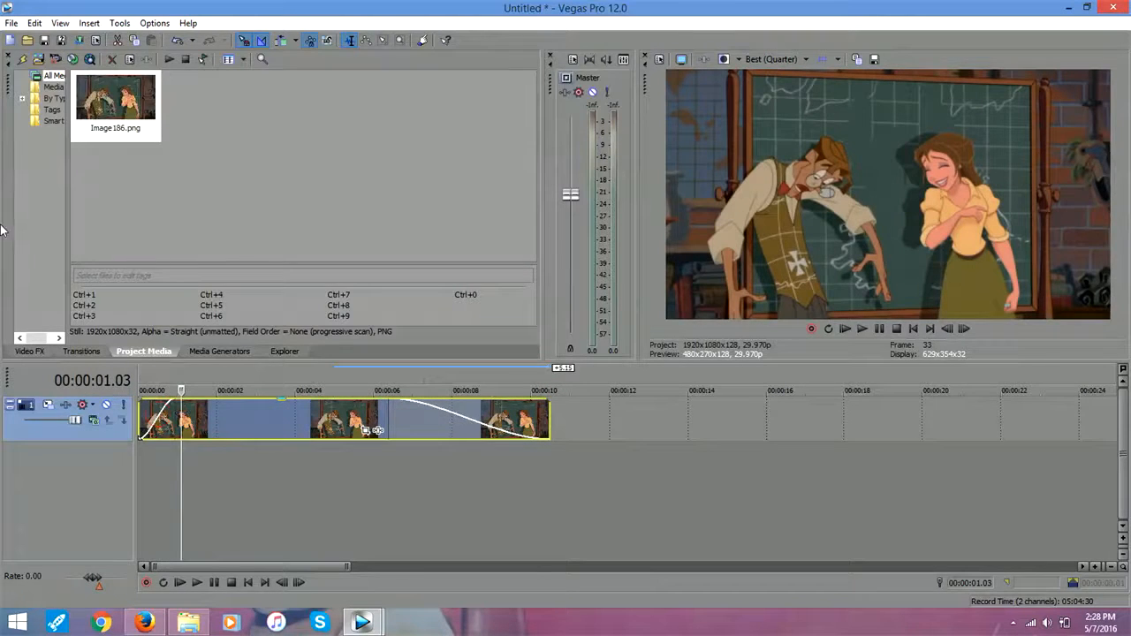
Step: Apply the Cookie Cutter Soft Oval preset to the image event, with feather 2.000 and size 0.422
left_click(31, 351)
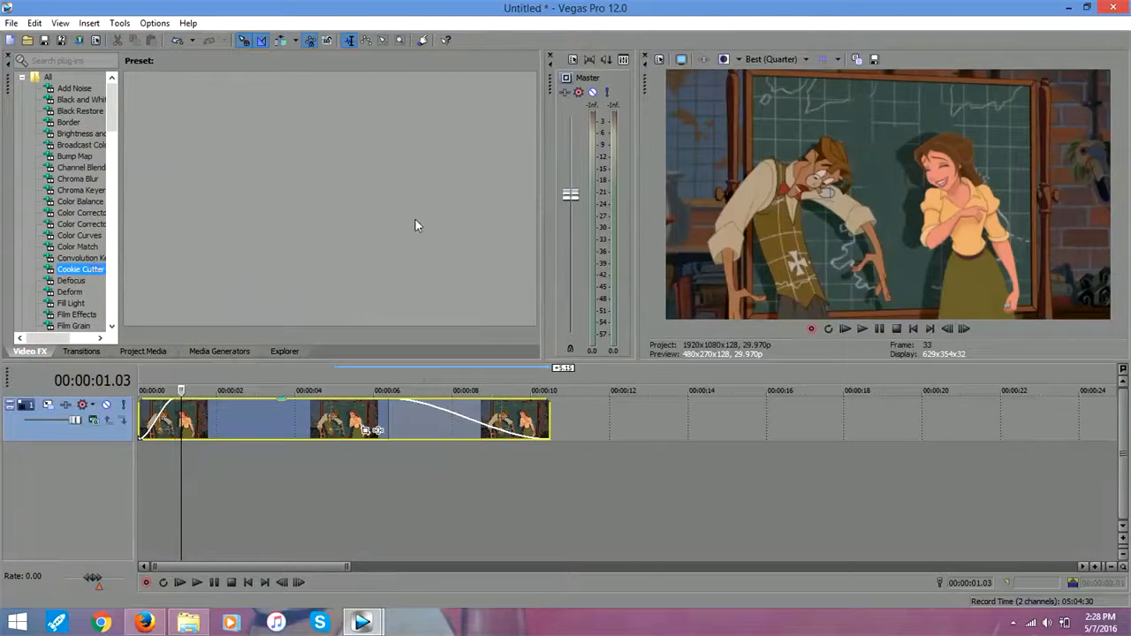
left_click_drag(531, 119, 520, 283)
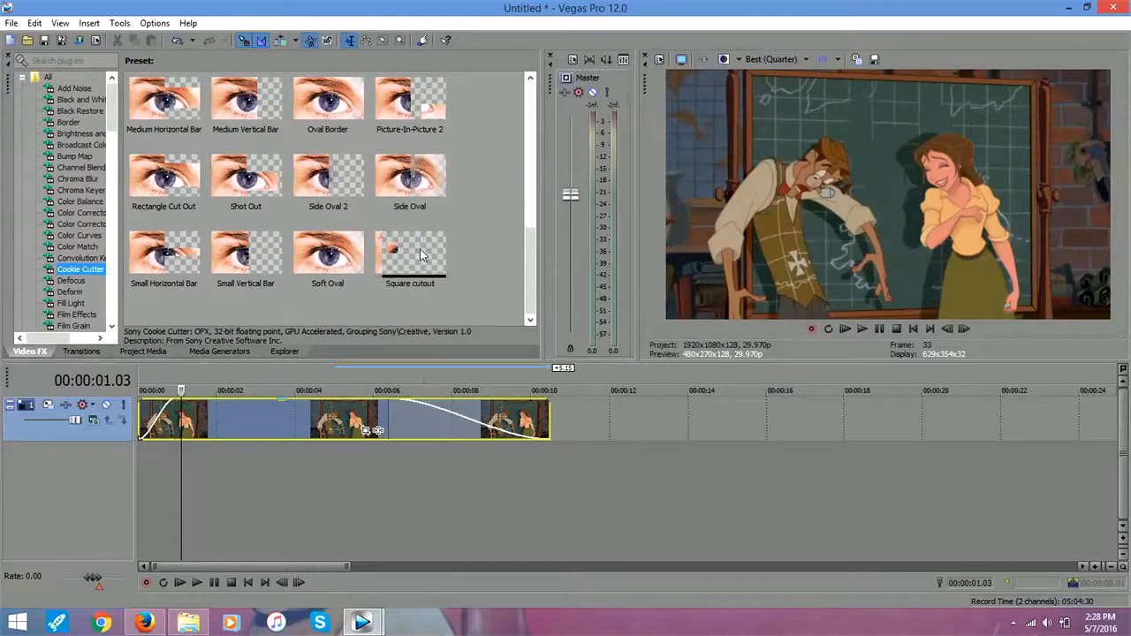
left_click(333, 256)
left_click_drag(310, 405, 312, 405)
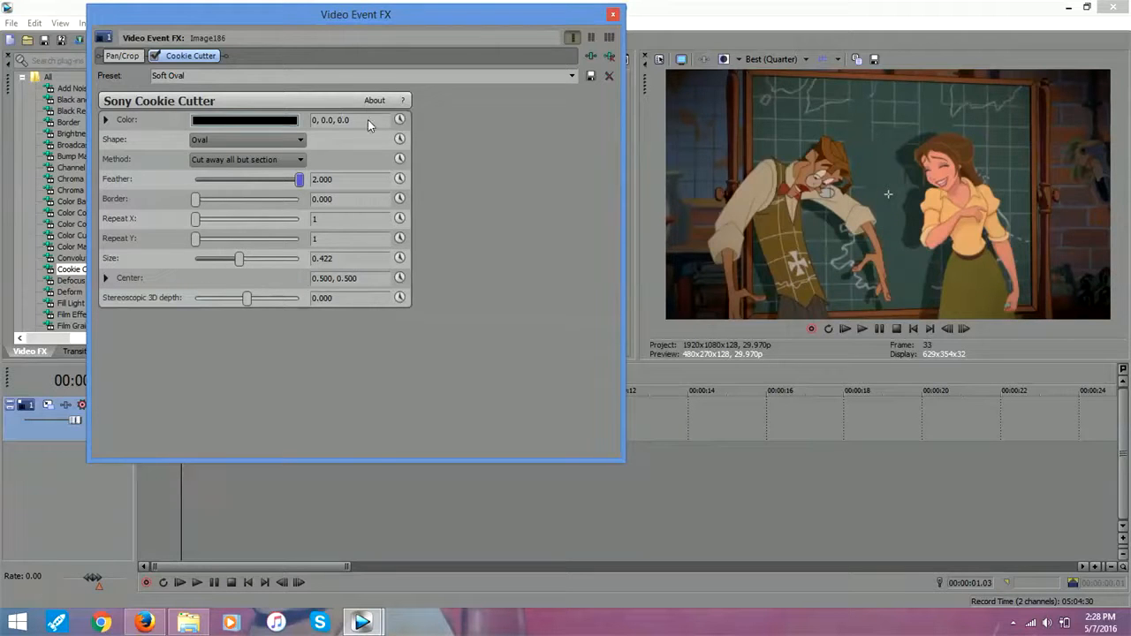
Step: Animate the Cookie Cutter size with a keyframe at 00:00:01.03, and set the starting keyframe's size to 0.136
left_click(399, 261)
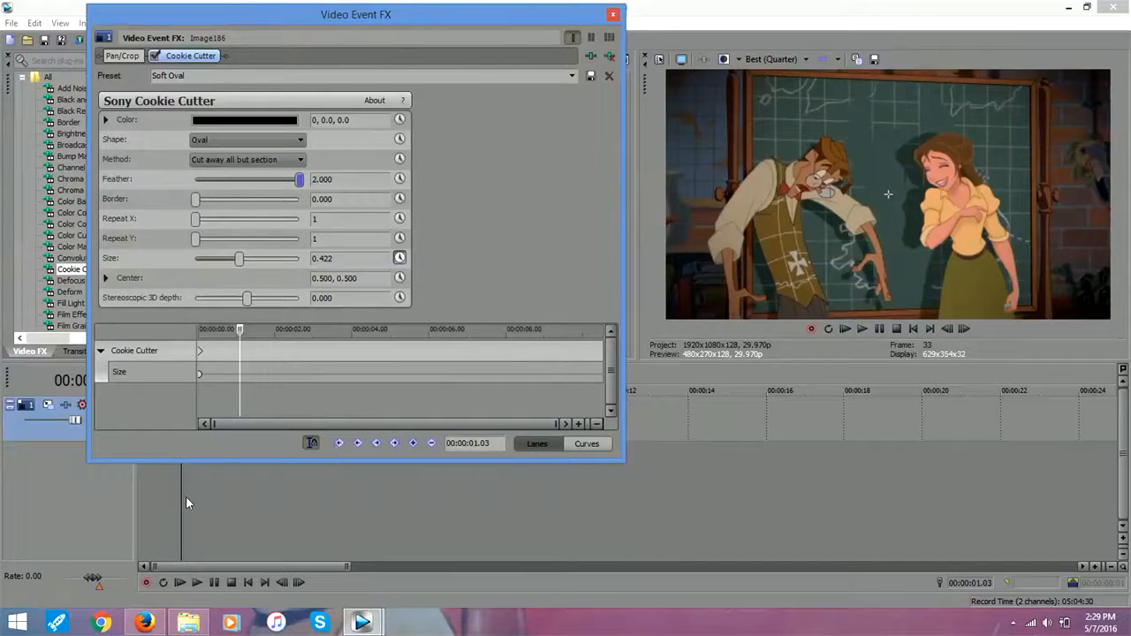
left_click_drag(474, 20, 586, 19)
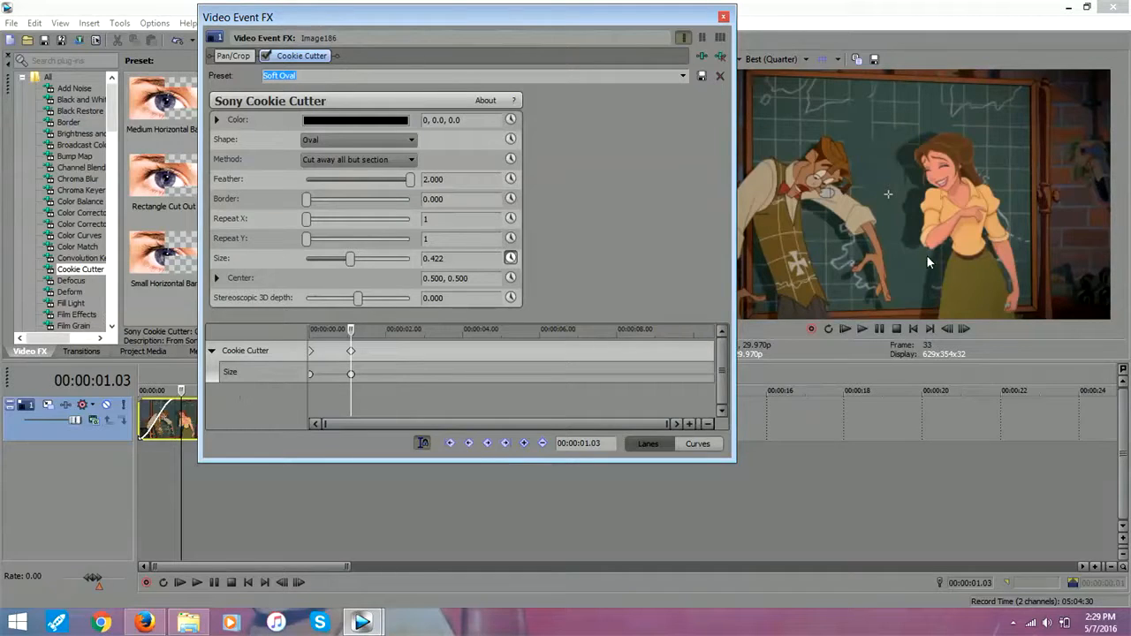
left_click(312, 352)
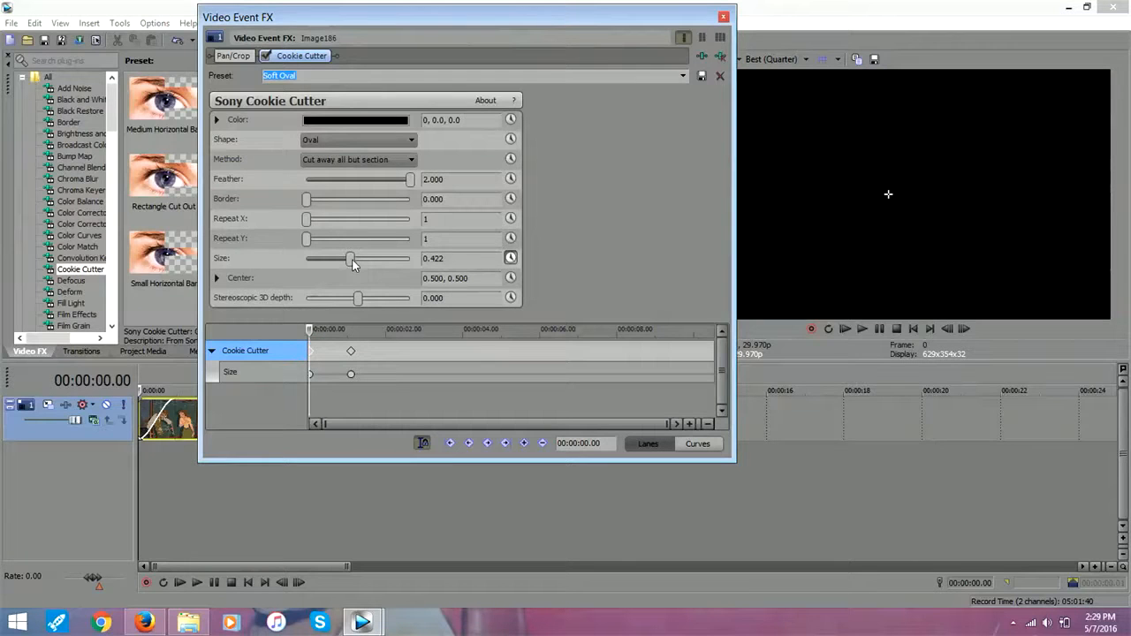
left_click_drag(350, 264, 324, 260)
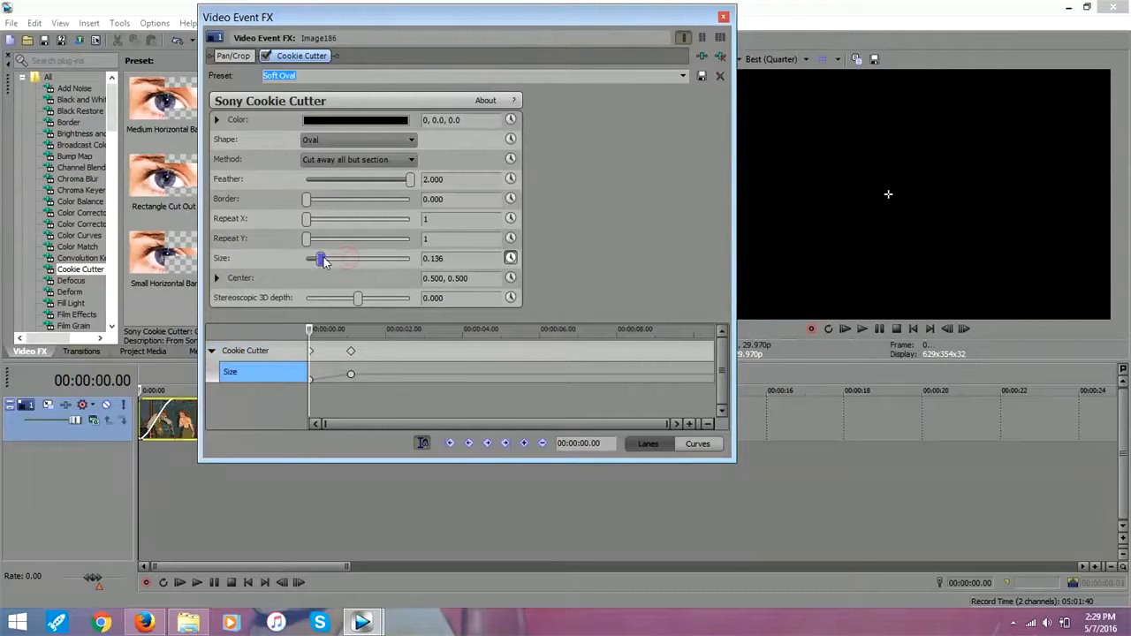
left_click(317, 354)
left_click_drag(150, 485, 191, 429)
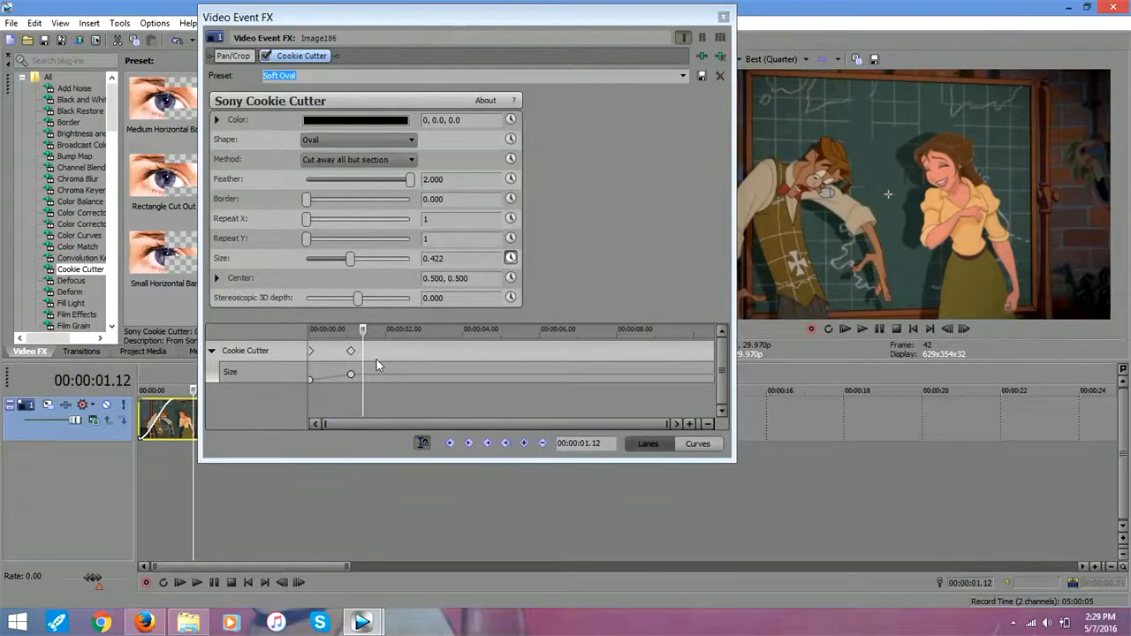
Step: Add Cookie Cutter size keyframes at 00:00:04.19 and 00:00:05.08, and return to the 00:00:04.19 keyframe
left_click(446, 353)
left_click(475, 350)
left_click(490, 349)
left_click(475, 348)
left_click(488, 358)
left_click(524, 443)
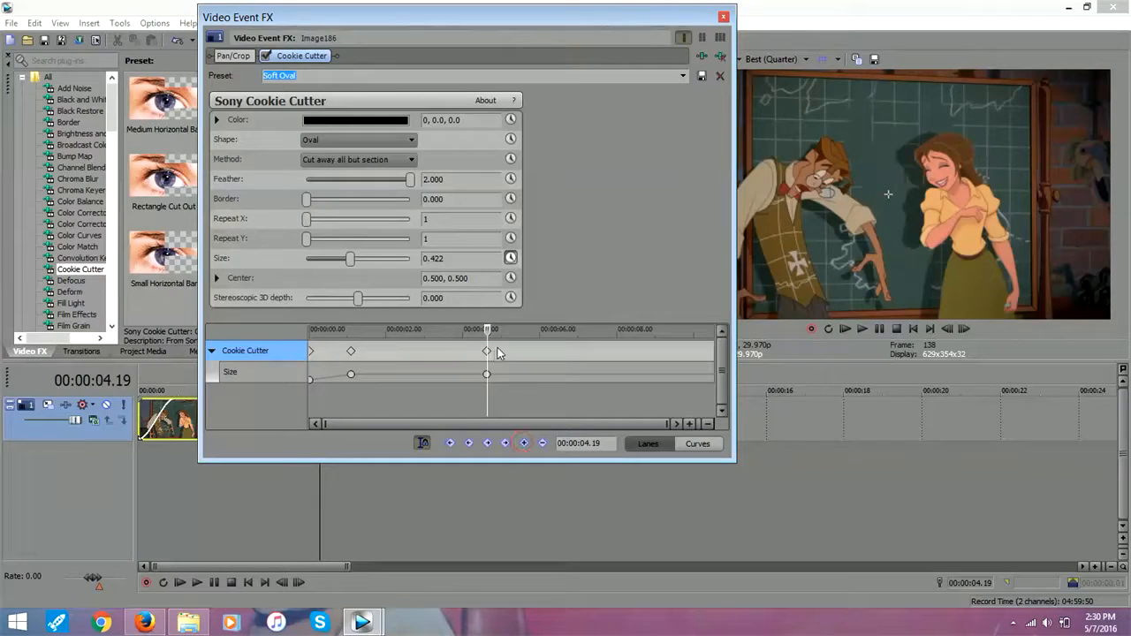
left_click(508, 350)
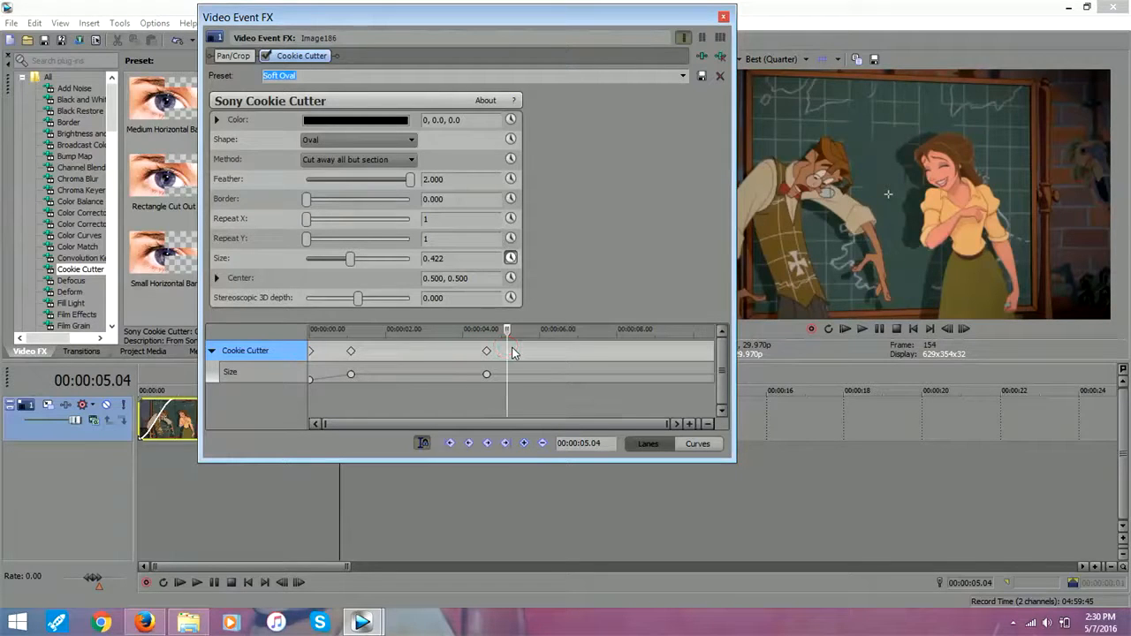
left_click(511, 350)
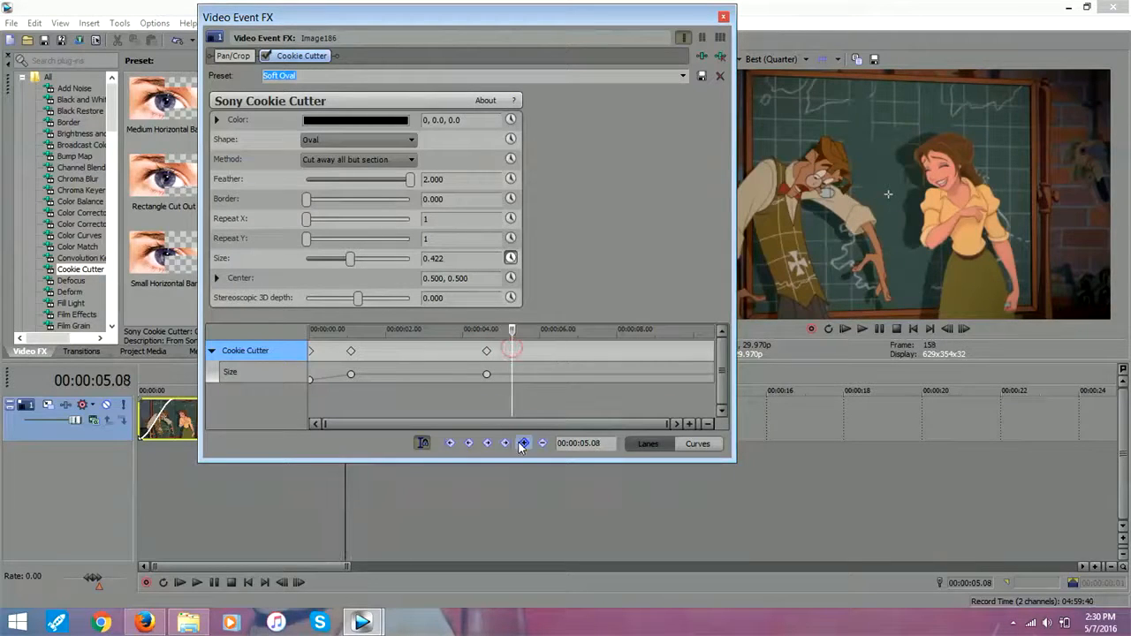
left_click(512, 350)
left_click(487, 352)
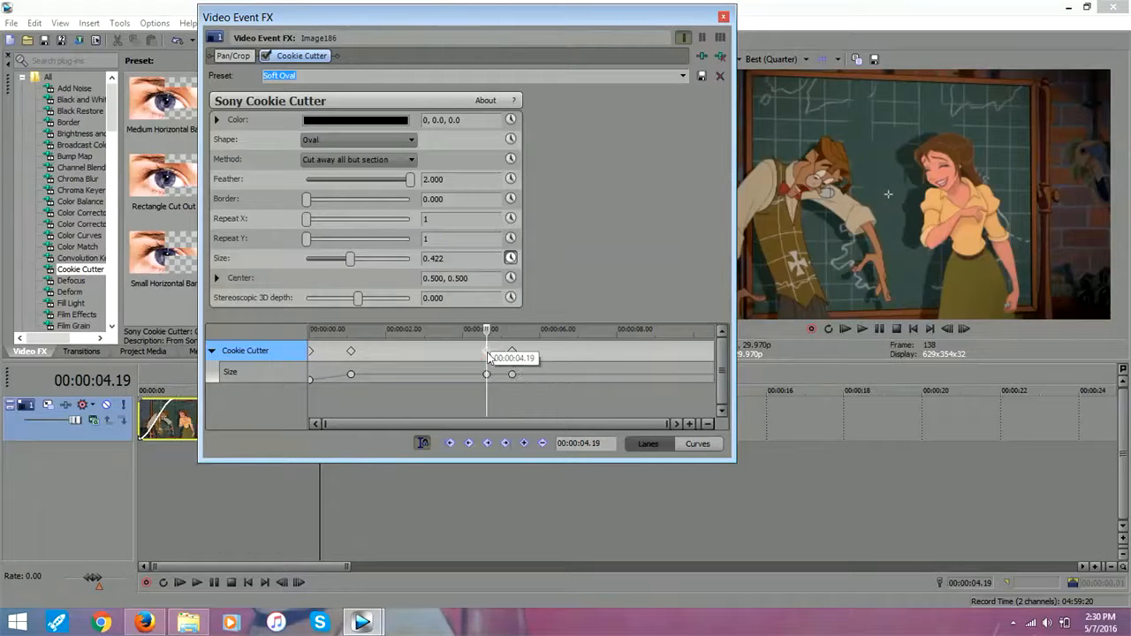
Step: Set the Cookie Cutter size at the 00:00:04.19 keyframe to 0.313, and go to the 00:00:05.08 keyframe
left_click(349, 258)
left_click_drag(347, 262, 338, 262)
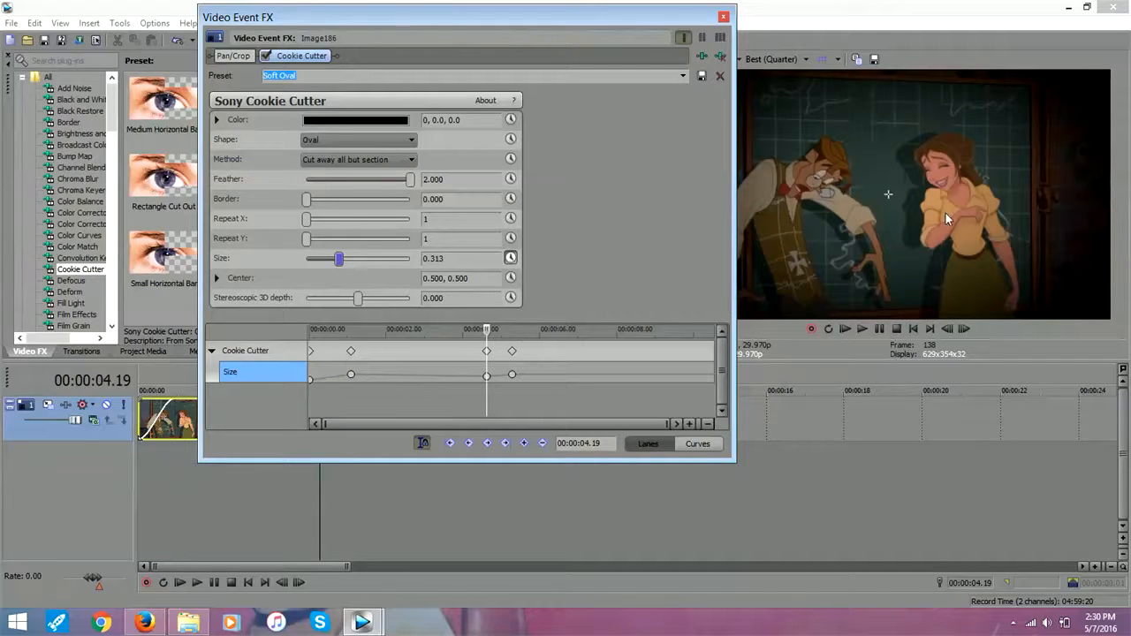
left_click(512, 351)
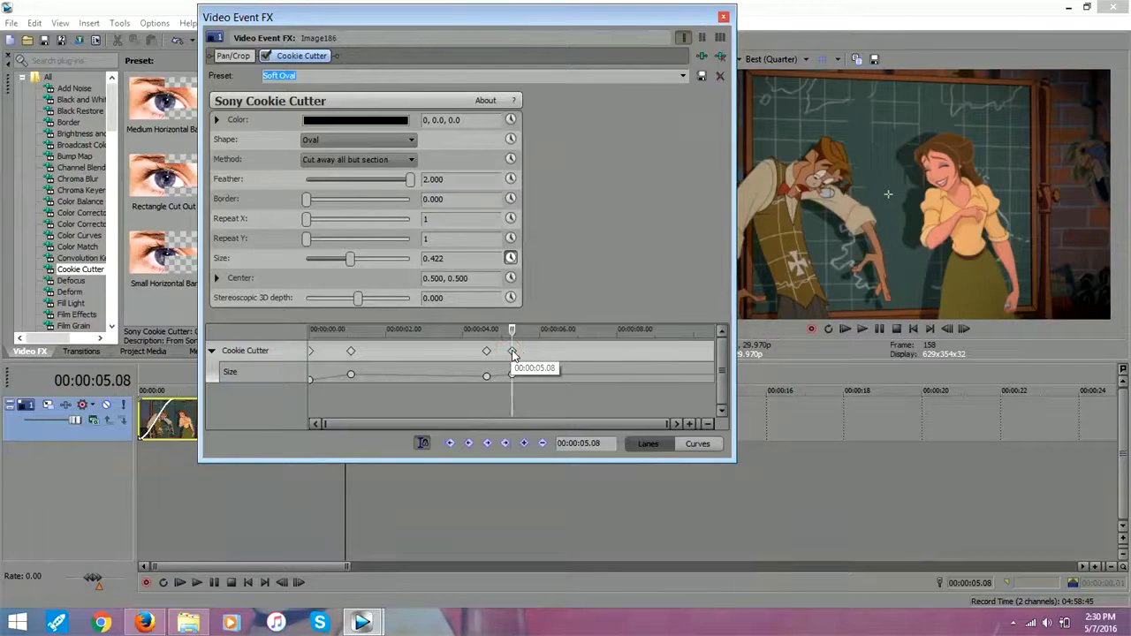
Step: Add a final Cookie Cutter size keyframe with size 0.298, move it to the end of the event, and close the effect settings
left_click(545, 351)
left_click(596, 351)
left_click(655, 350)
left_click(525, 444)
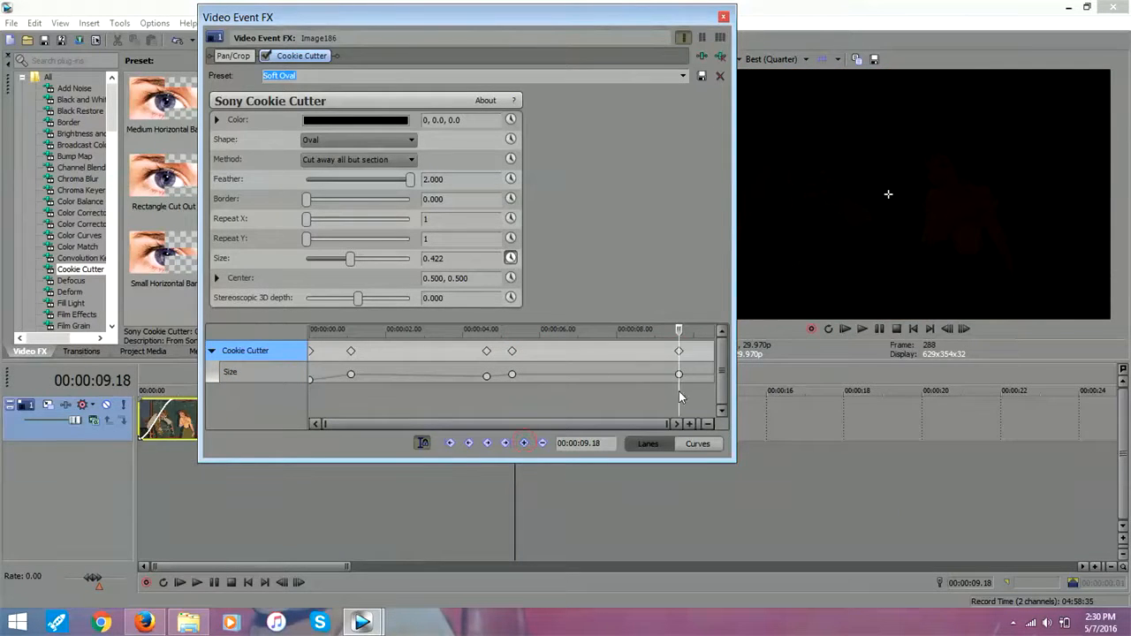
left_click_drag(352, 260, 334, 254)
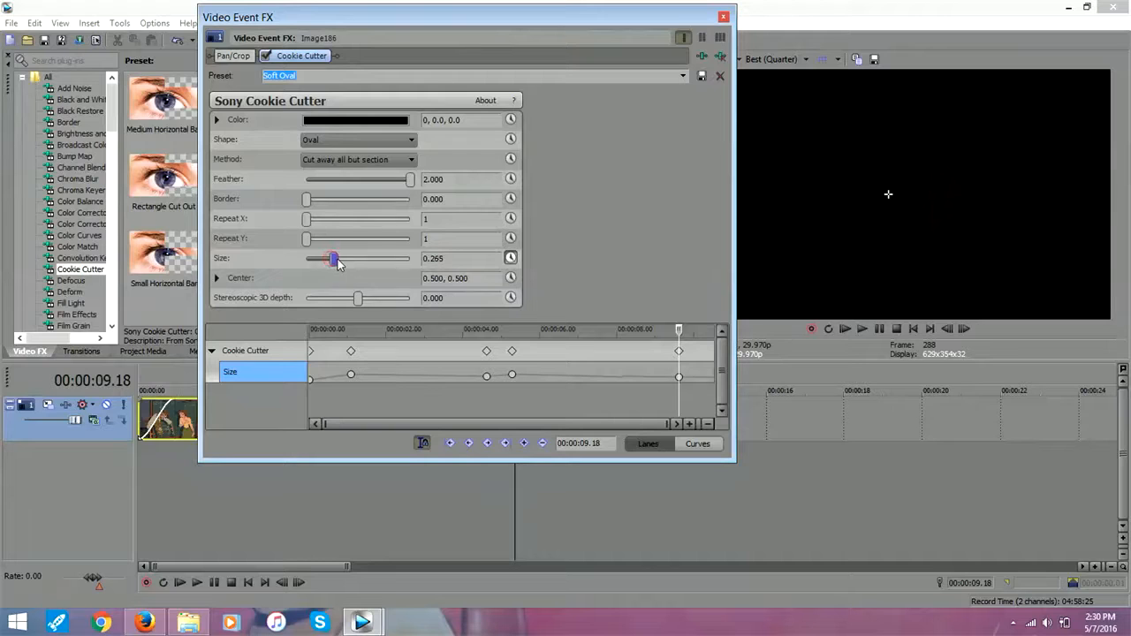
left_click_drag(678, 352, 772, 365)
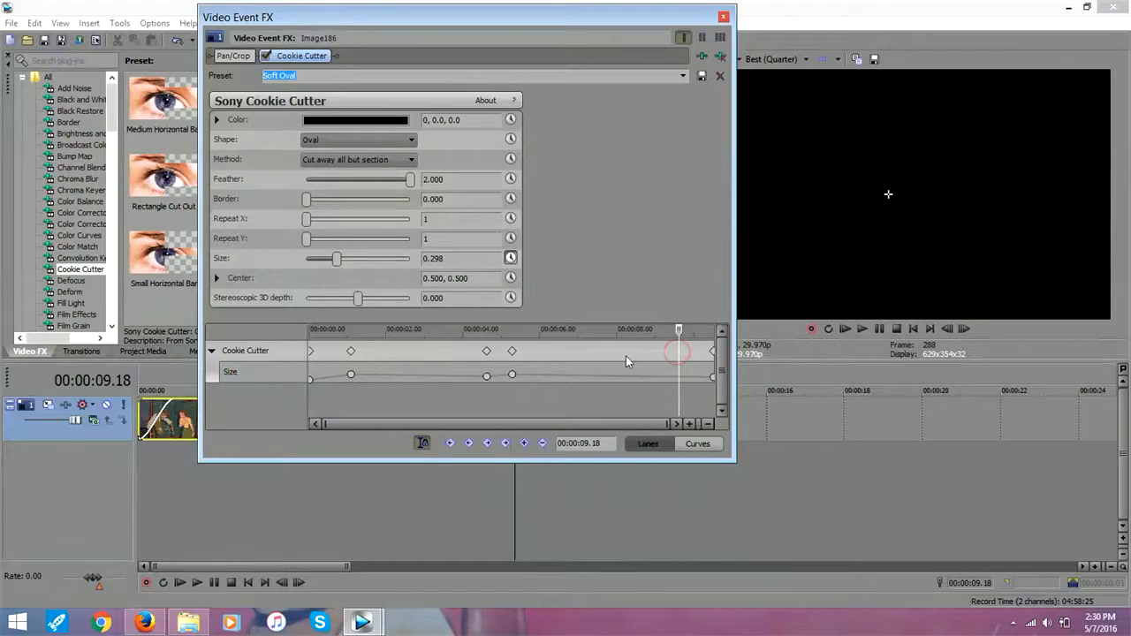
left_click(723, 16)
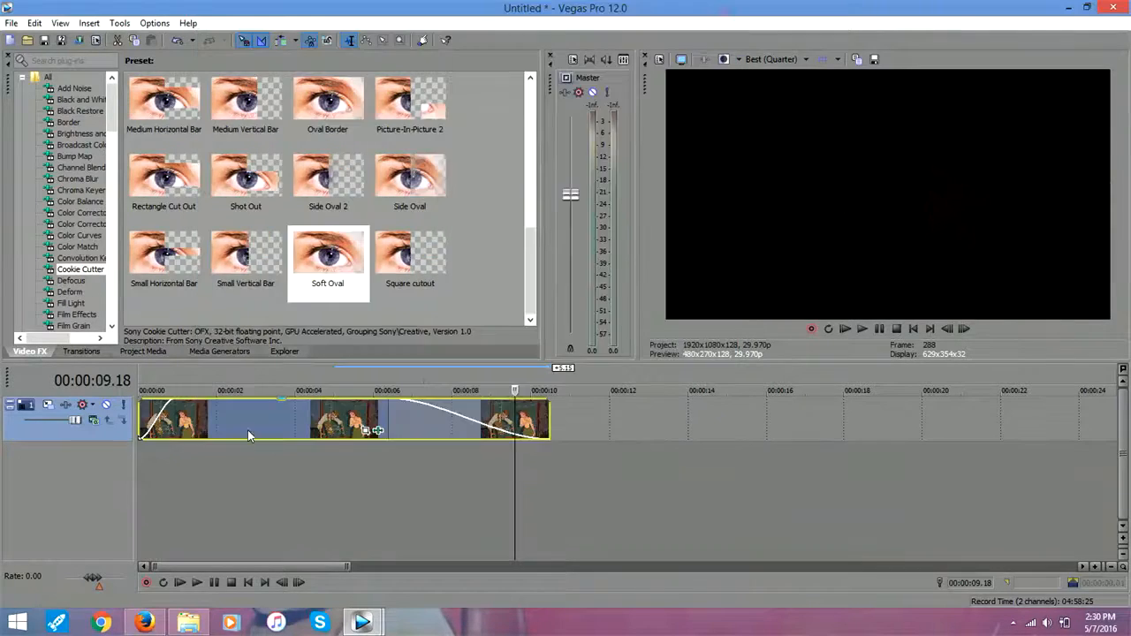
Step: Play the image event from near its start to preview the pulsing effect, and stop playback
left_click(161, 455)
left_click(196, 582)
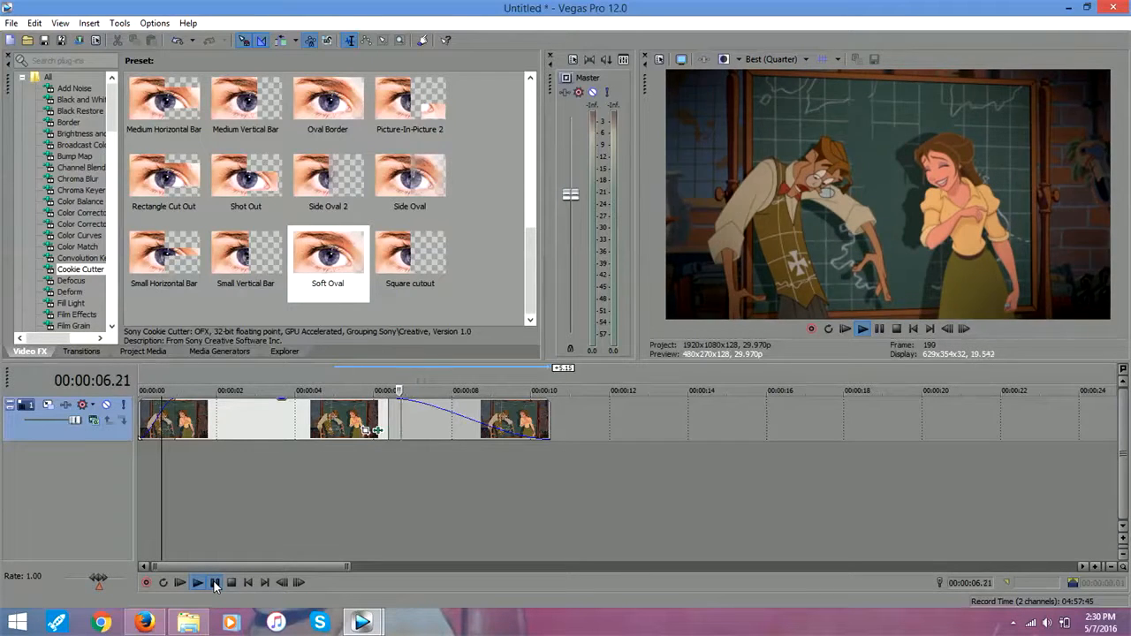
left_click(232, 583)
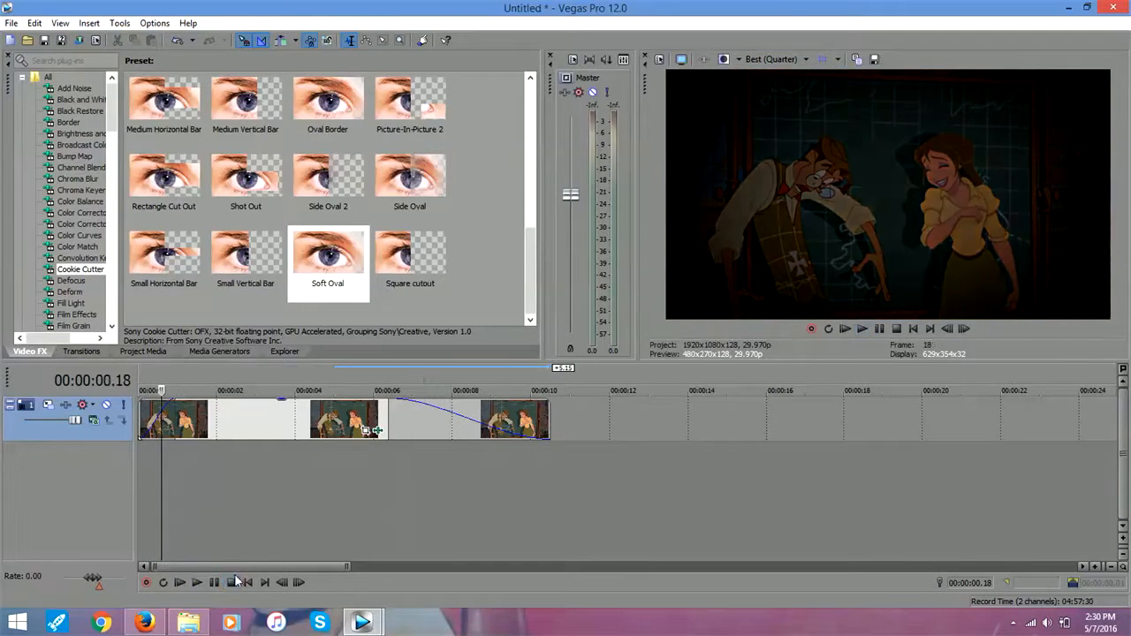
Step: Move the Cookie Cutter keyframes earlier, to 00:00:00.24, about 00:00:02.27, about 00:00:03.09 and 00:00:06.27
left_click(187, 410)
left_click_drag(362, 428, 378, 431)
left_click_drag(486, 351, 420, 351)
left_click_drag(509, 352, 434, 351)
left_click_drag(351, 351, 340, 351)
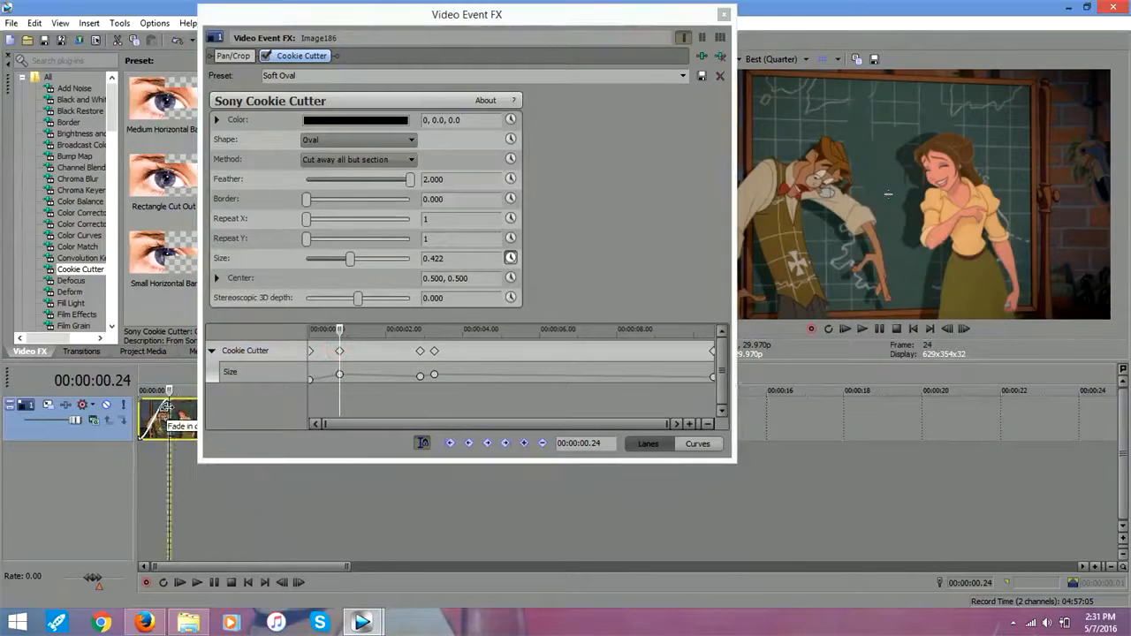
left_click_drag(713, 351, 565, 353)
left_click(724, 14)
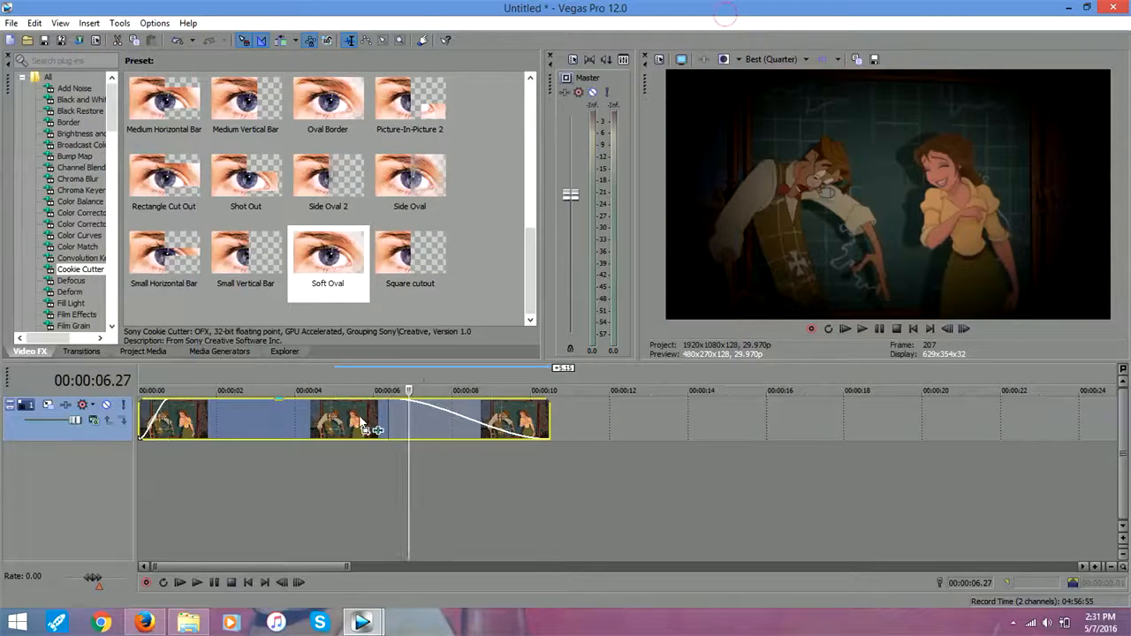
Step: Trim the end of the image event to 00:00:06.27 and shorten its fade-out slightly
right_click(360, 426)
left_click(421, 370)
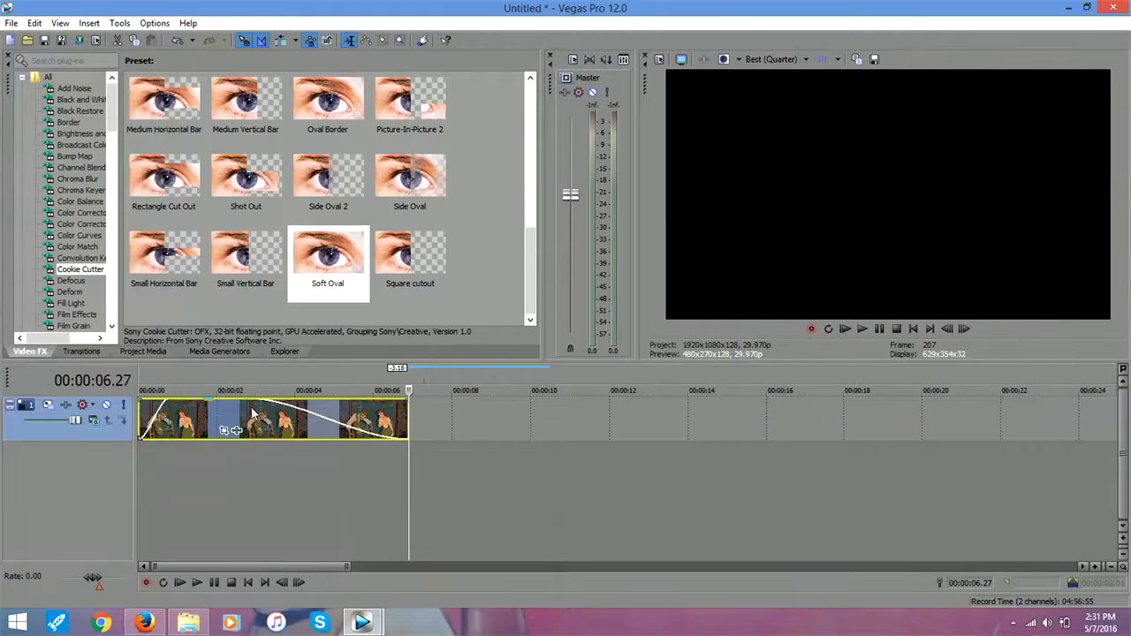
left_click_drag(254, 407, 274, 405)
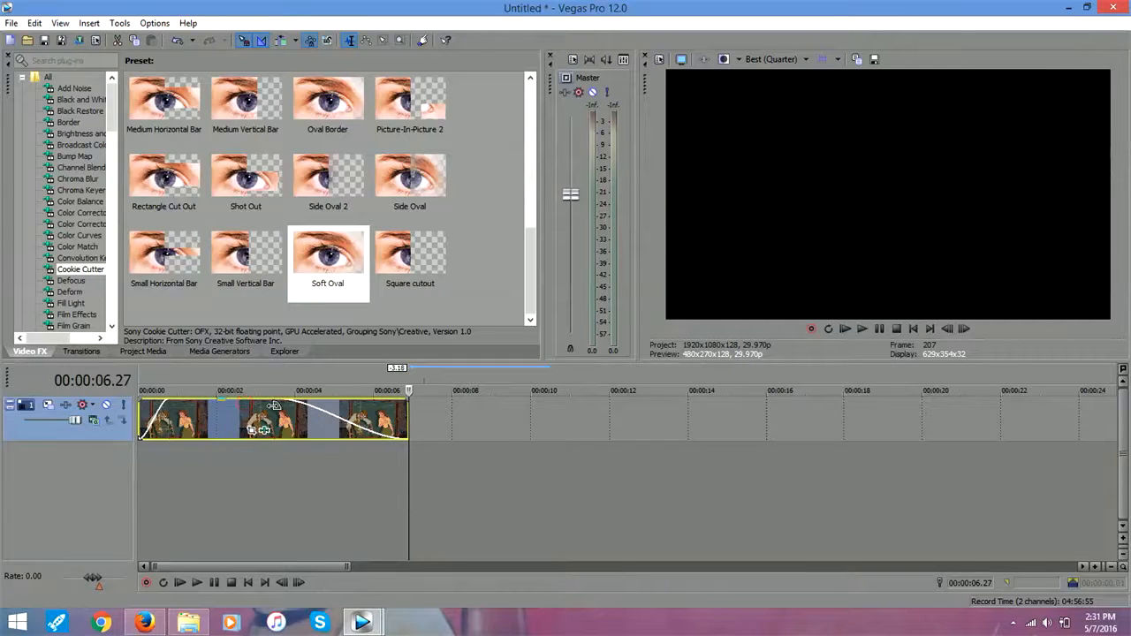
Step: Play the trimmed event from its beginning, and place the playhead at 00:00:00.28
left_click(159, 418)
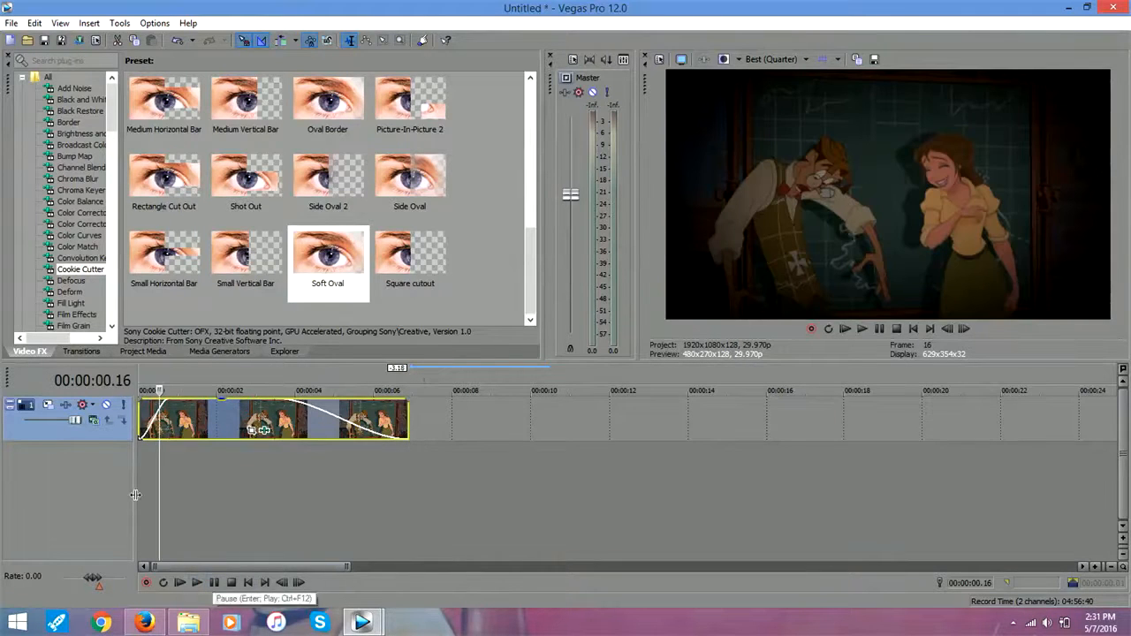
left_click_drag(159, 447, 141, 454)
left_click(217, 585)
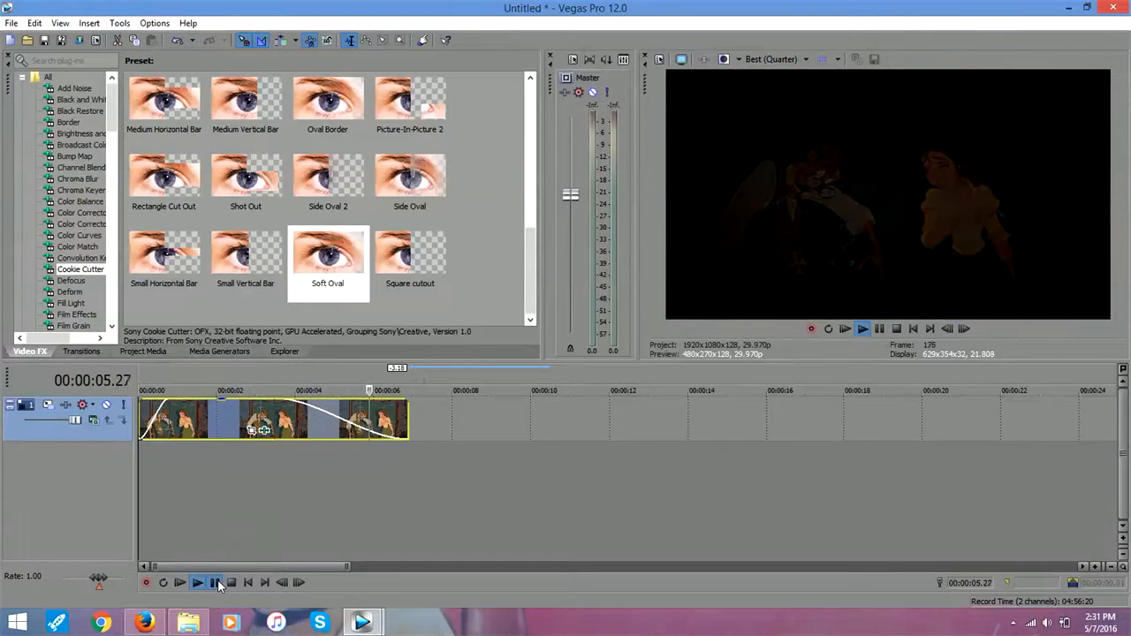
left_click(217, 584)
left_click(174, 473)
left_click_drag(175, 474, 175, 433)
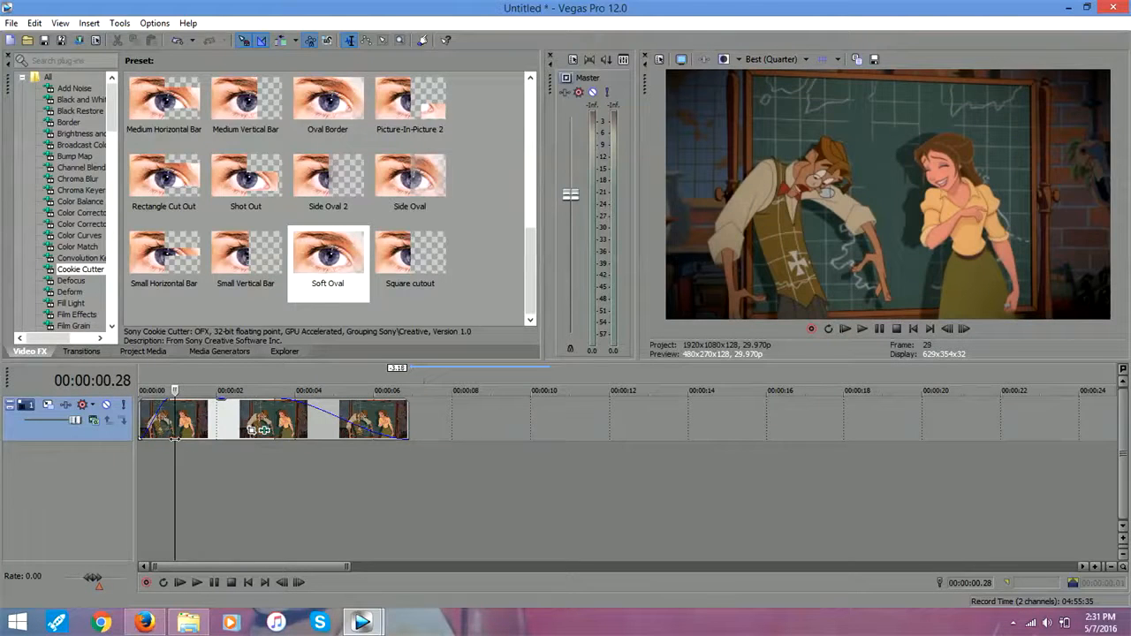
Step: Apply the default Brightness and Contrast preset to the image event and enable animation for its brightness
left_click(62, 133)
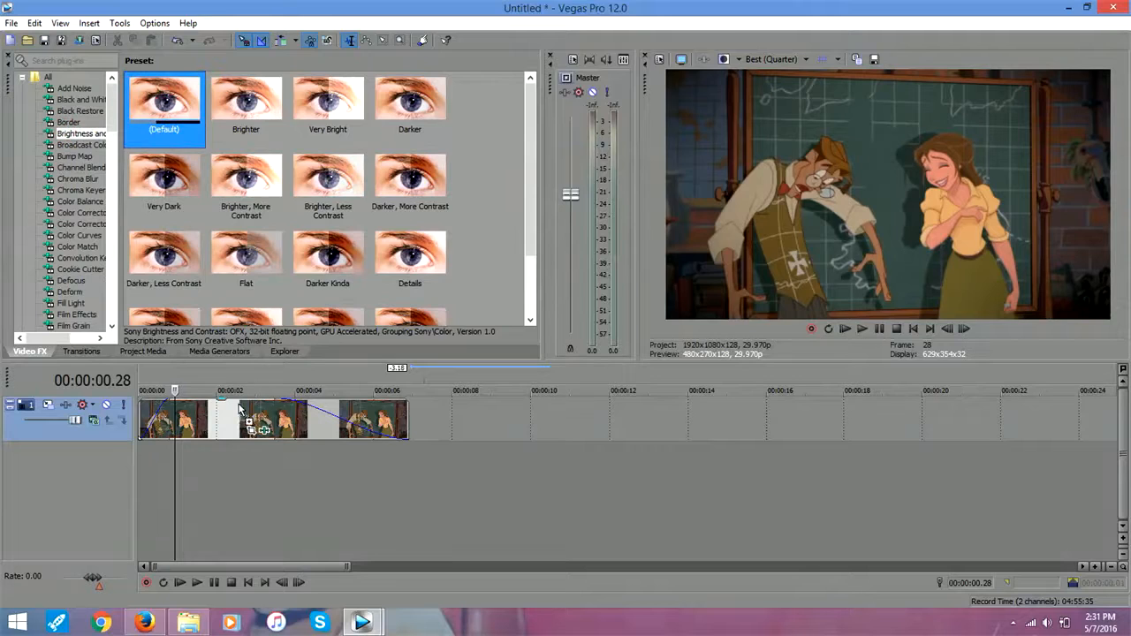
left_click_drag(239, 409, 243, 415)
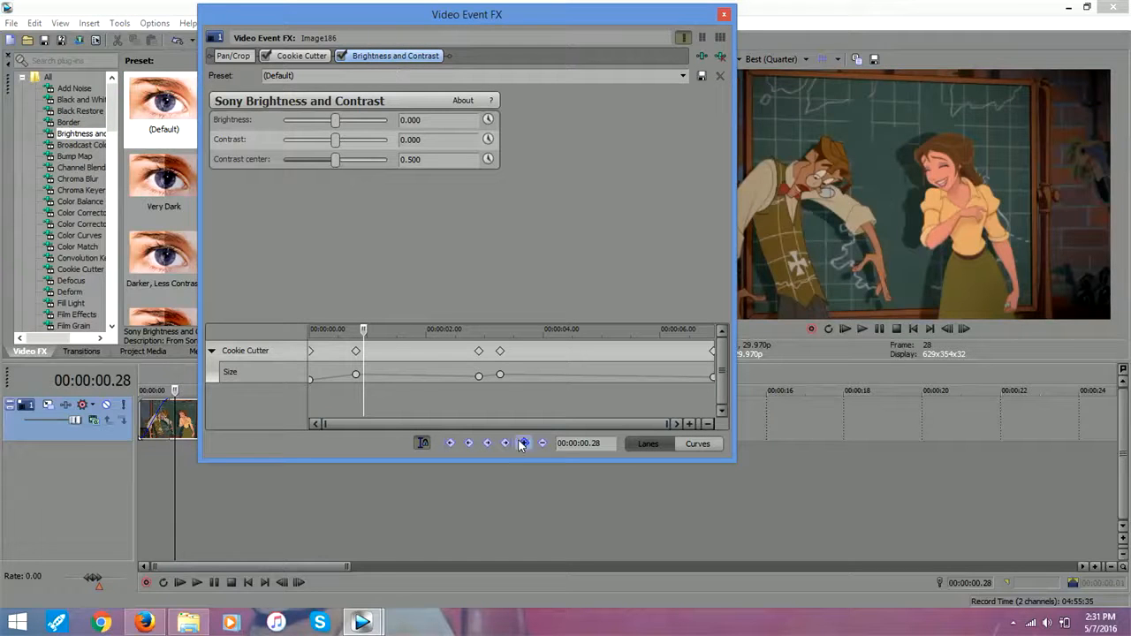
left_click(488, 120)
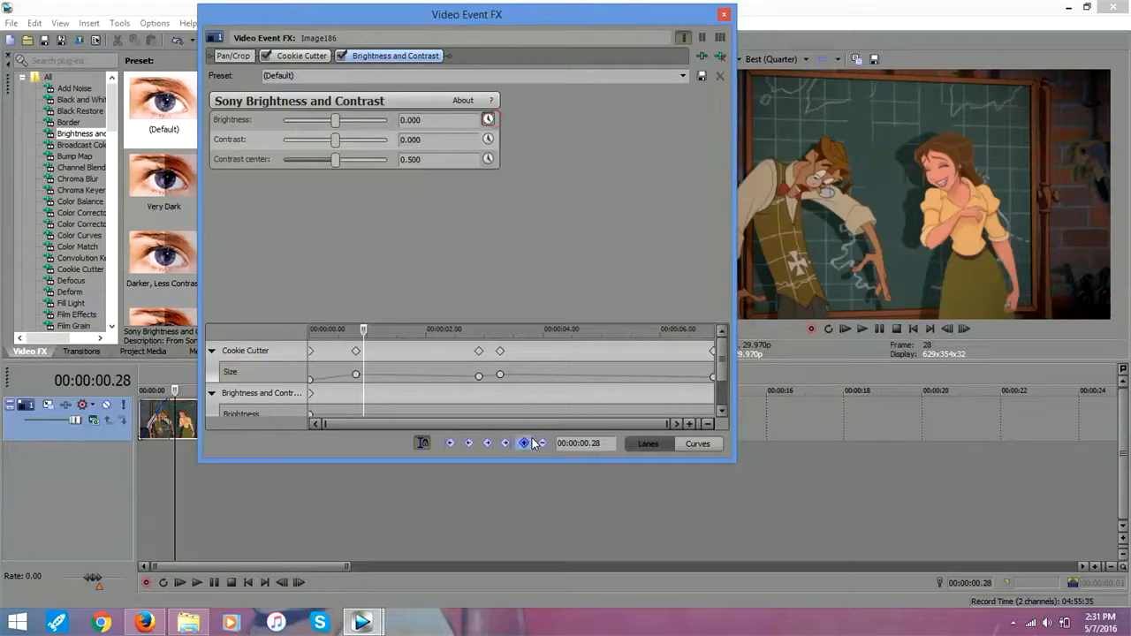
Step: Move the starting brightness keyframe to 00:00:00.17 and add brightness keyframes at 00:00:00.24 and 00:00:02.28
left_click_drag(312, 395, 345, 395)
left_click(360, 394)
left_click(355, 395)
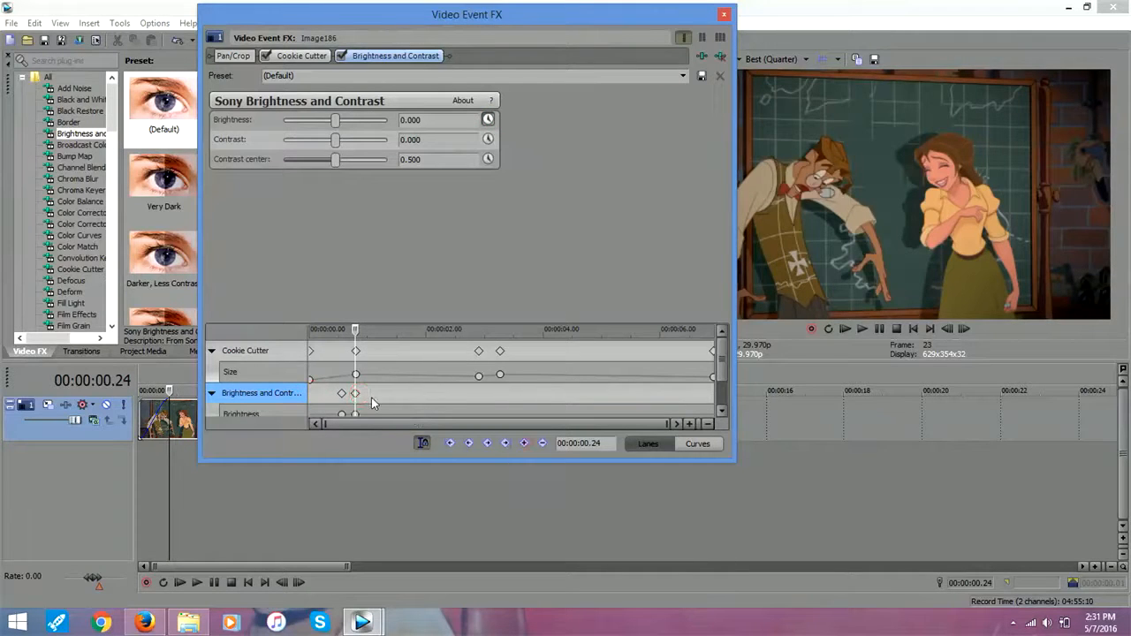
double_click(479, 393)
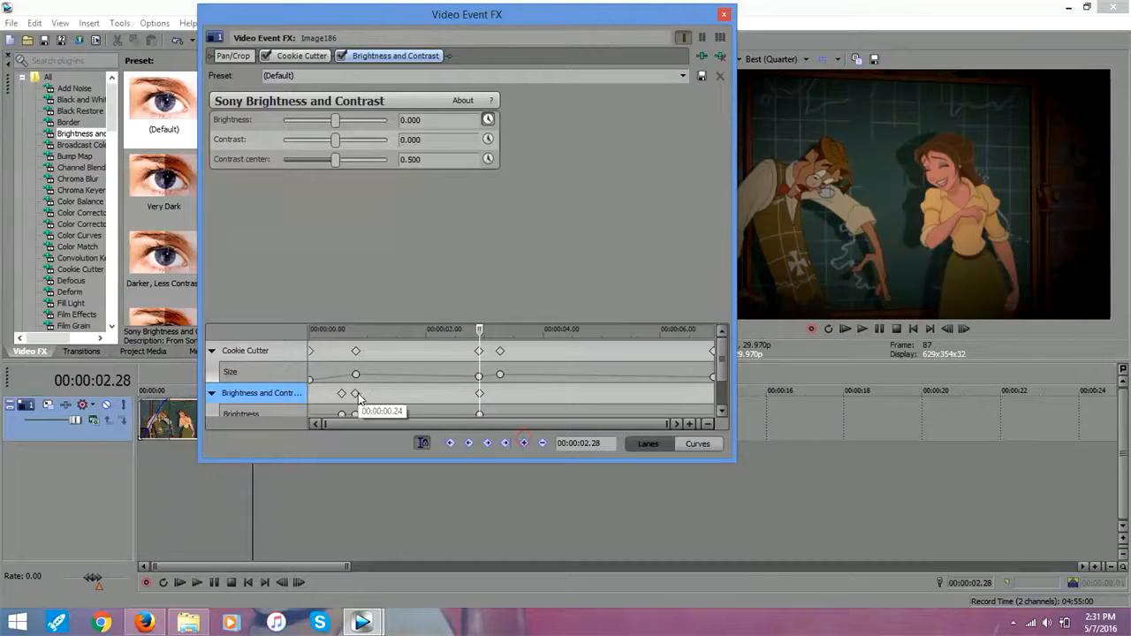
Step: Set the brightness at the 00:00:00.24 keyframe to about 0.116
left_click(356, 393)
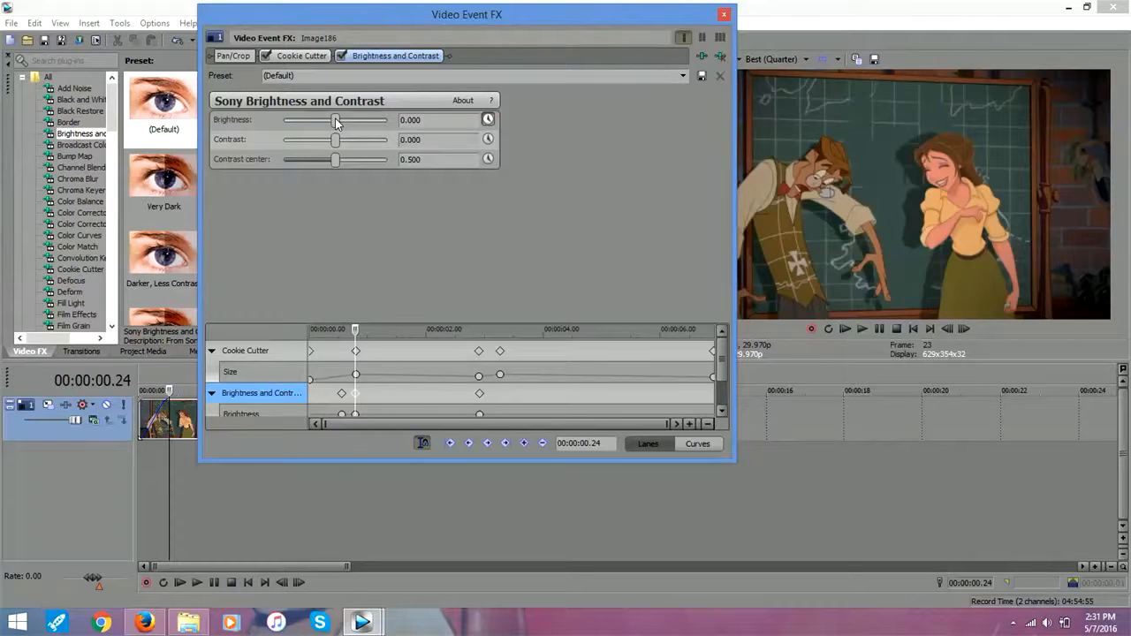
left_click_drag(336, 124, 344, 126)
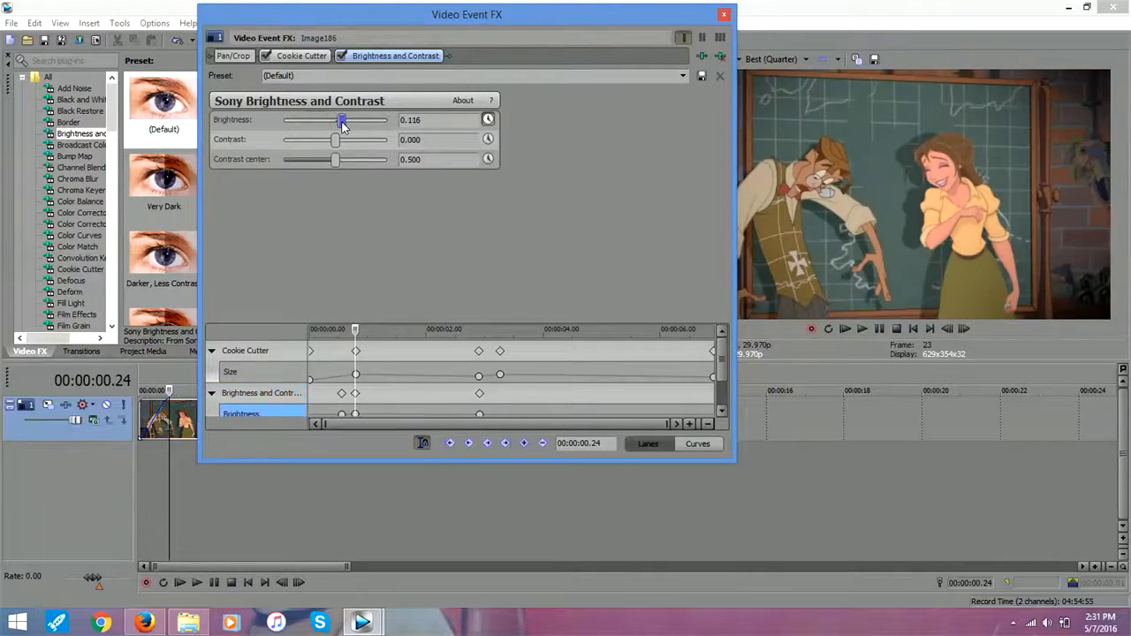
left_click(355, 392)
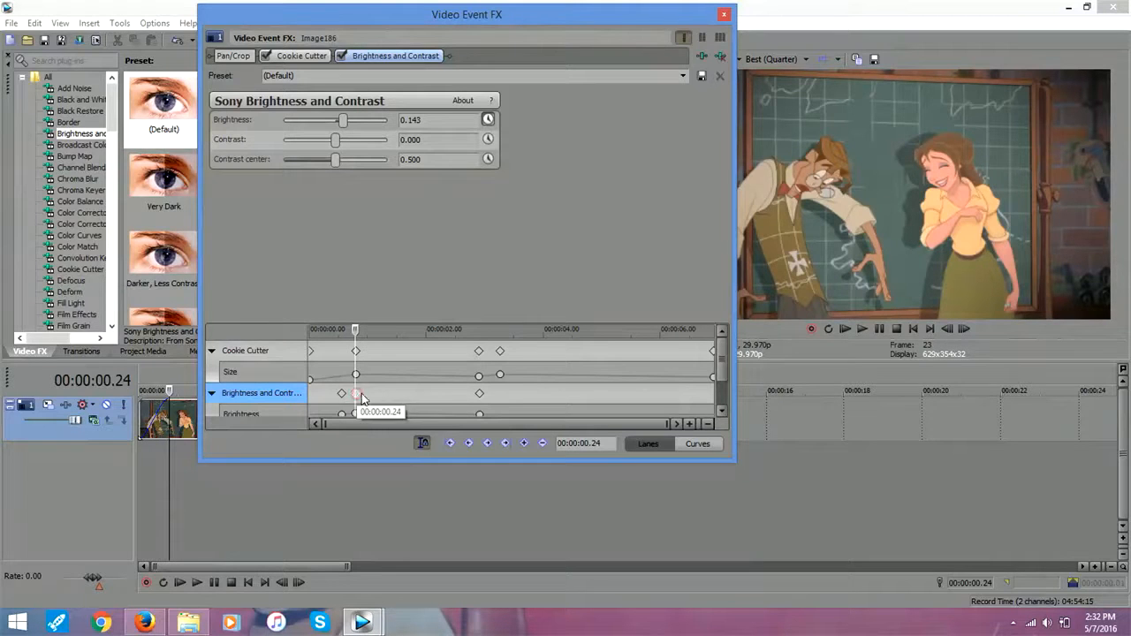
left_click(344, 122)
left_click_drag(342, 119, 341, 108)
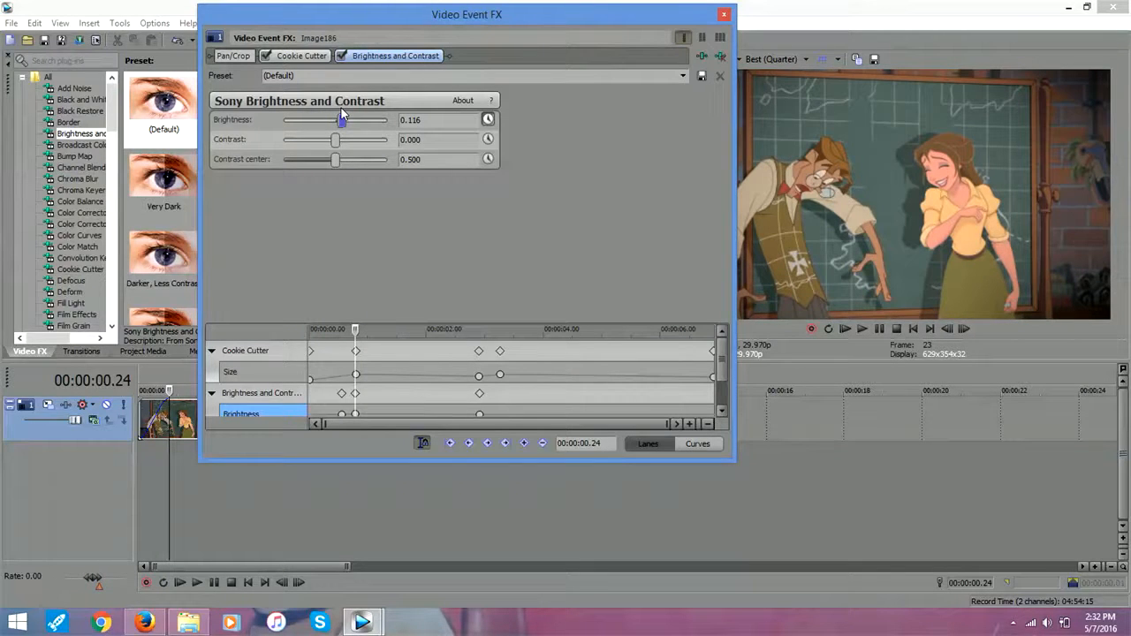
left_click_drag(340, 125, 341, 125)
Step: Check the brightness keyframes at 00:00:00.17 and 00:00:02.28, and close the effect settings
left_click(341, 393)
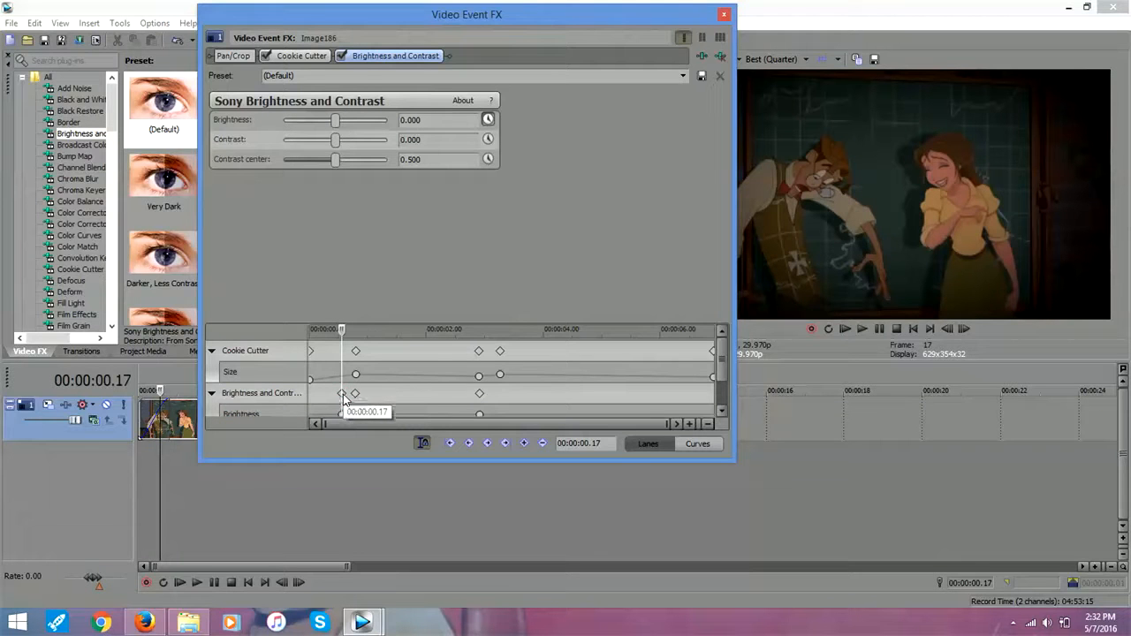
mouse_move(346, 396)
left_mouse_down()
mouse_move(326, 397)
mouse_move(342, 396)
left_mouse_up()
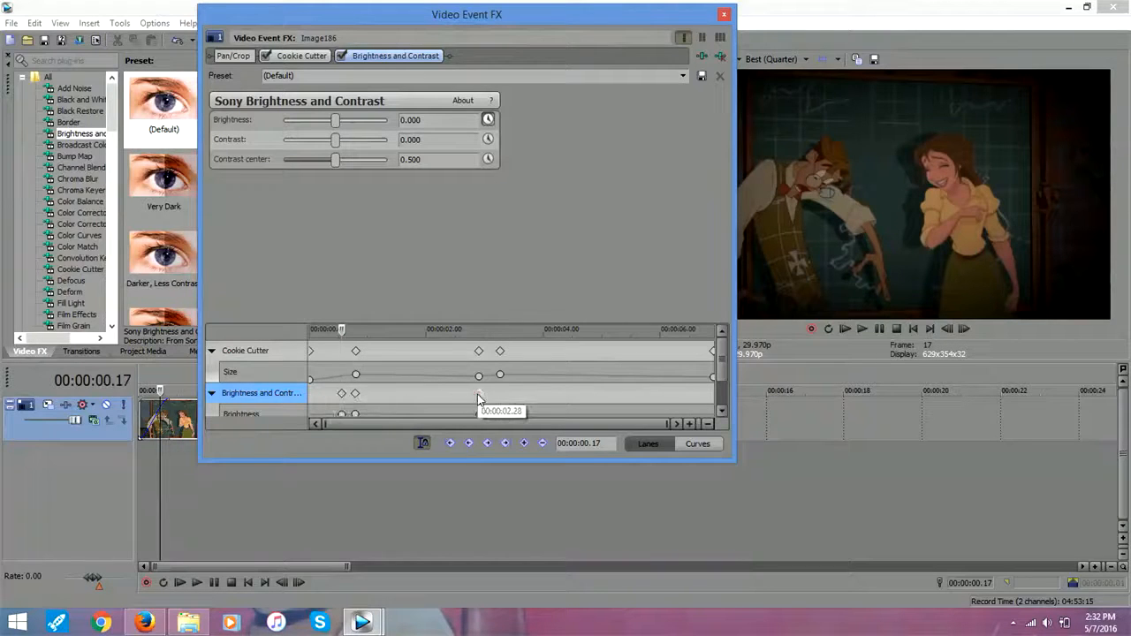
left_click(479, 394)
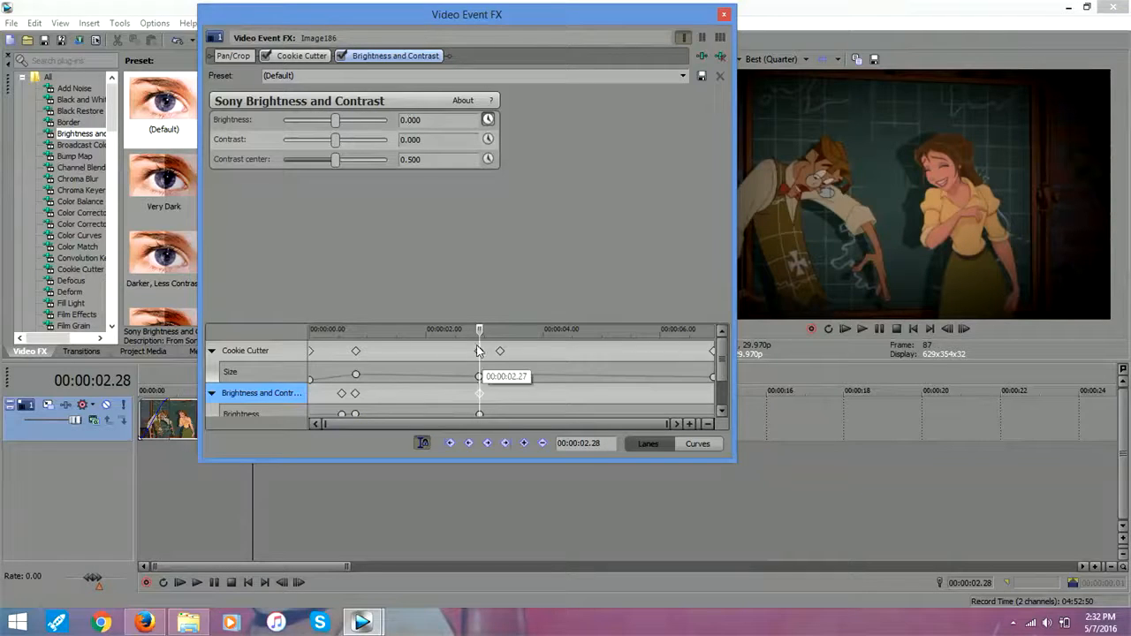
left_click(723, 14)
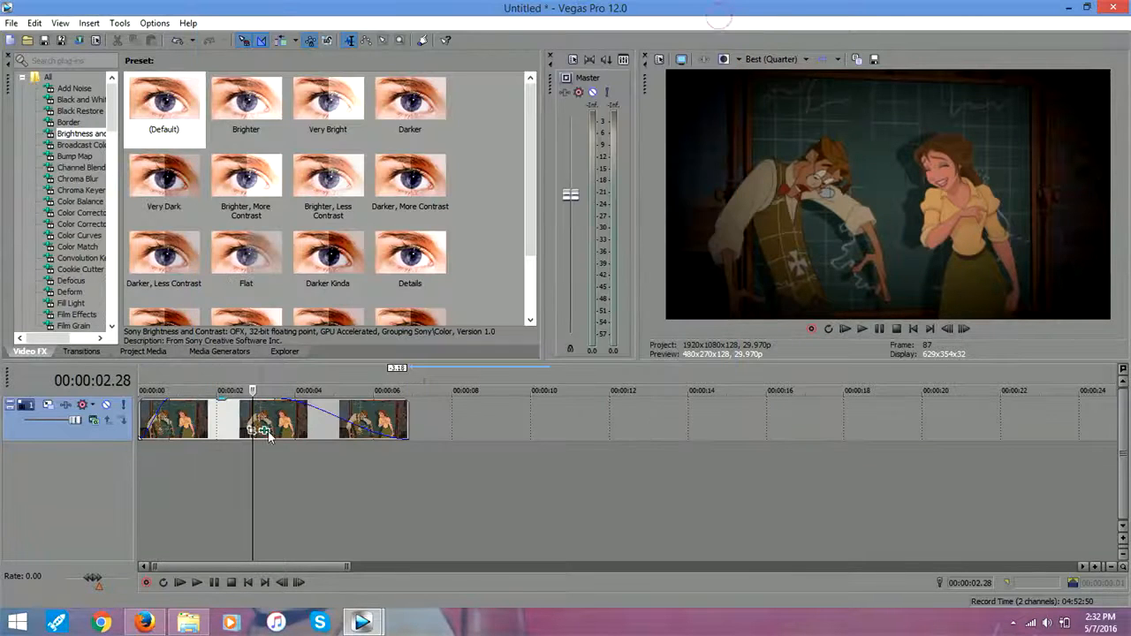
Step: Add brightness keyframes at 00:00:03.09 and 00:00:05.26 to the image event, and set the 00:00:03.09 keyframe's brightness to 0.061
left_click(268, 431)
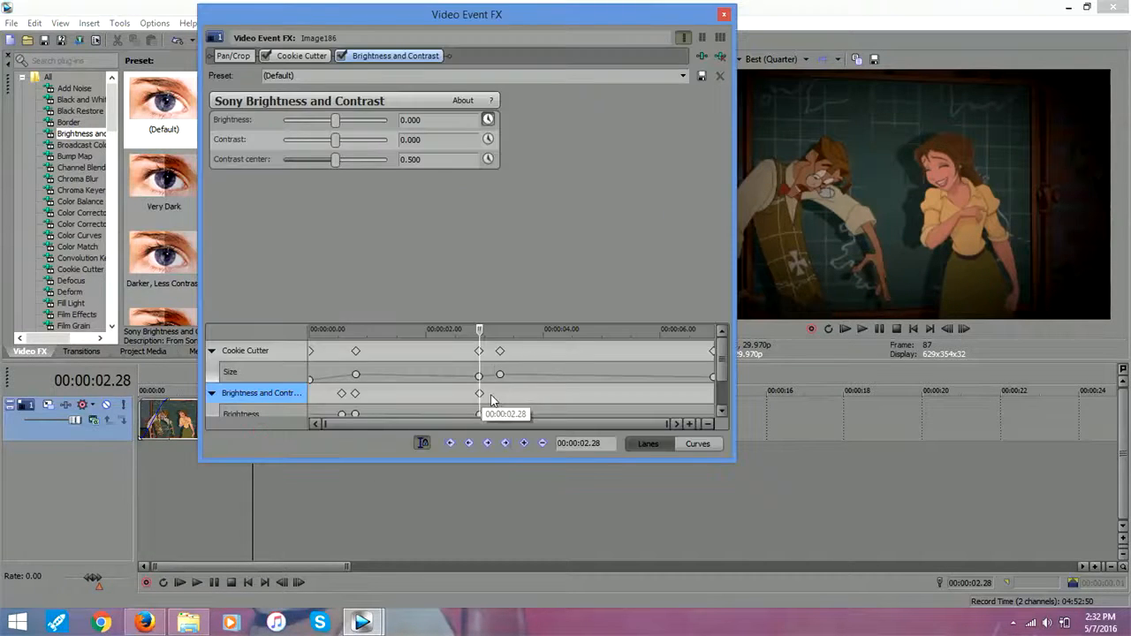
left_click(501, 392)
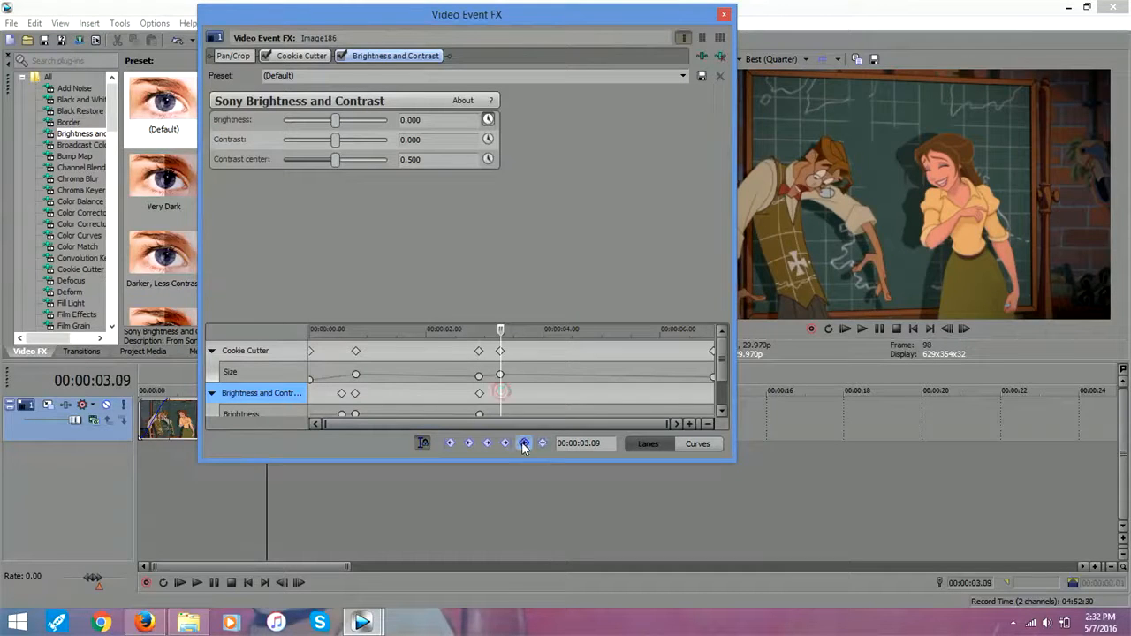
left_click(692, 391)
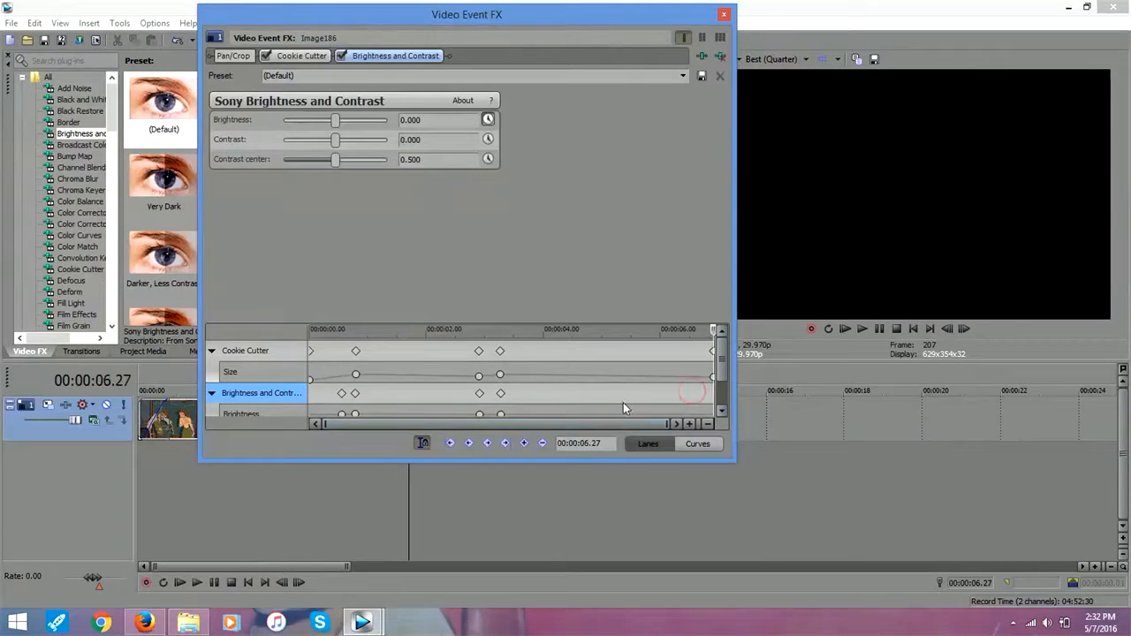
left_click(652, 389)
left_click(524, 443)
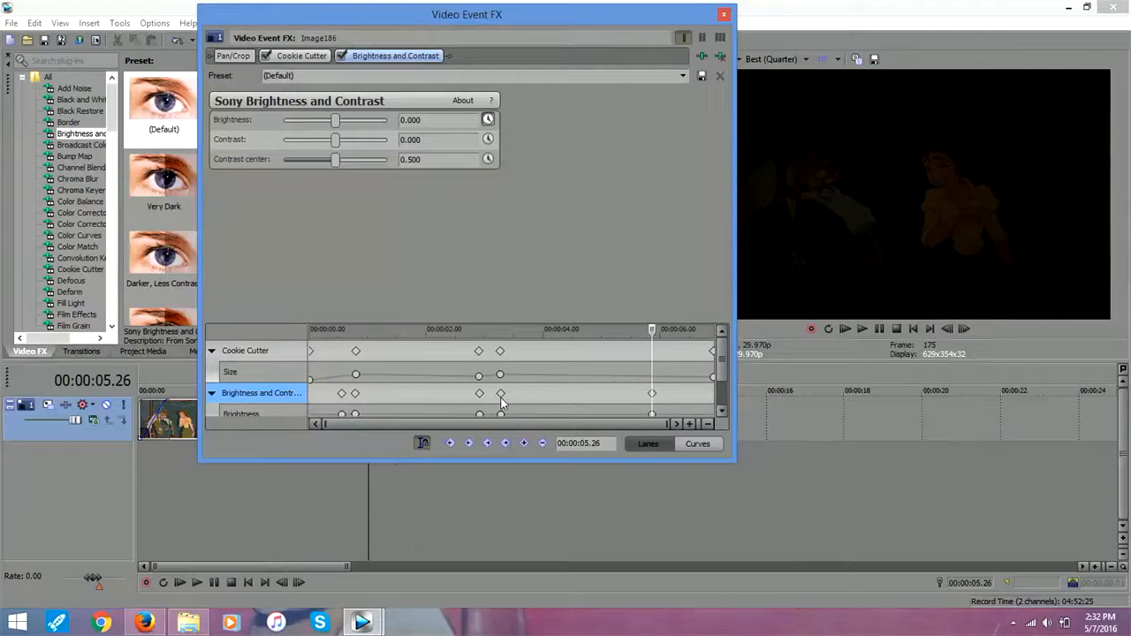
left_click_drag(334, 121, 340, 121)
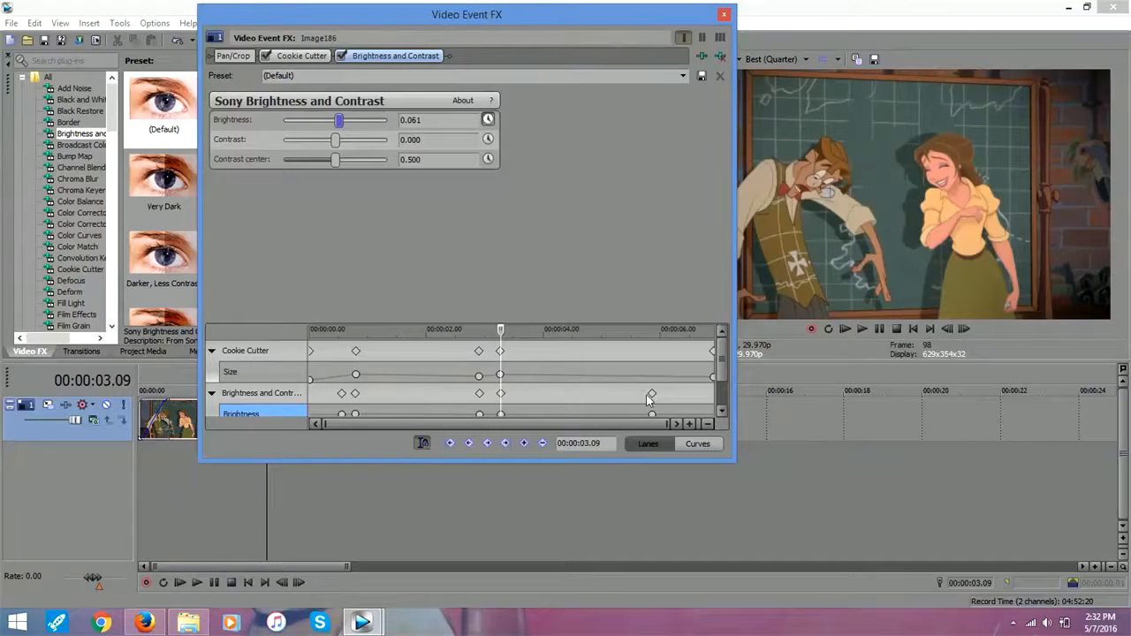
left_click(724, 14)
Step: Scrub from the start of the event to 00:00:01.03 to preview the brightness pulse
left_click(147, 482)
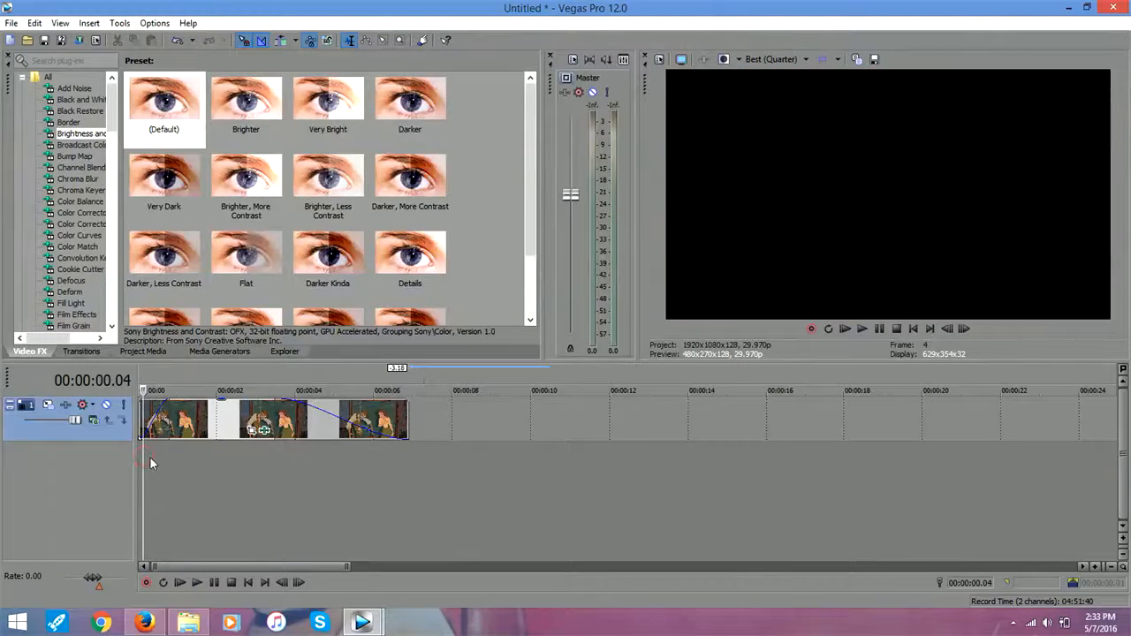
left_click_drag(141, 462, 181, 442)
left_click_drag(145, 93, 251, 442)
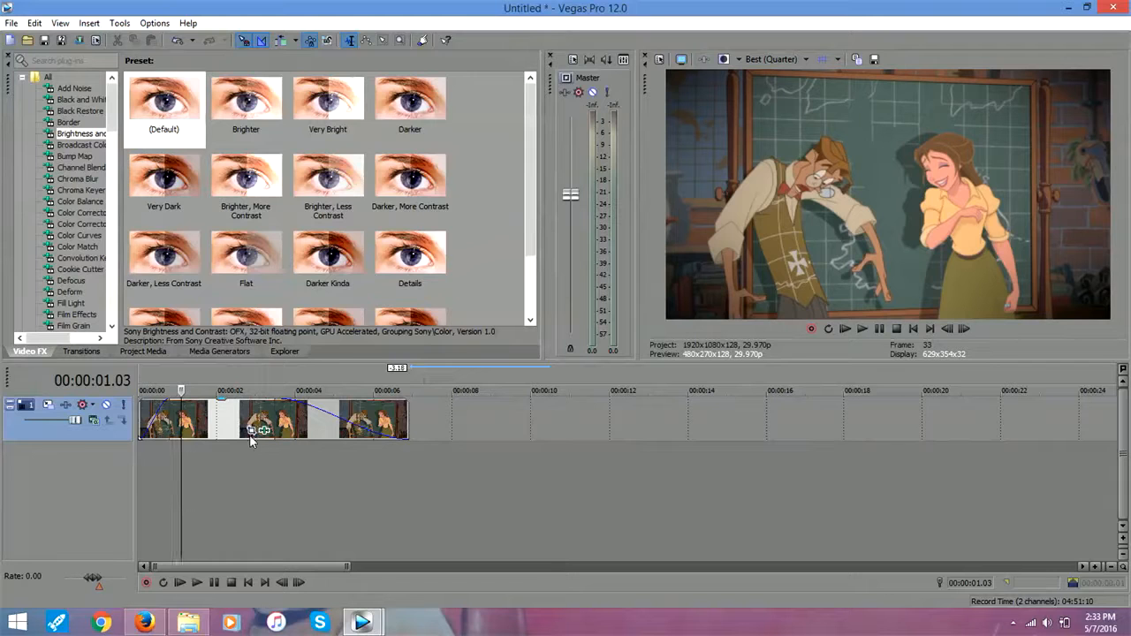
Step: Place the playhead at 00:00:00.24, show the Black and White effect presets, and switch to the Misa & Usui - Pillowtalk2 project
left_click(169, 408)
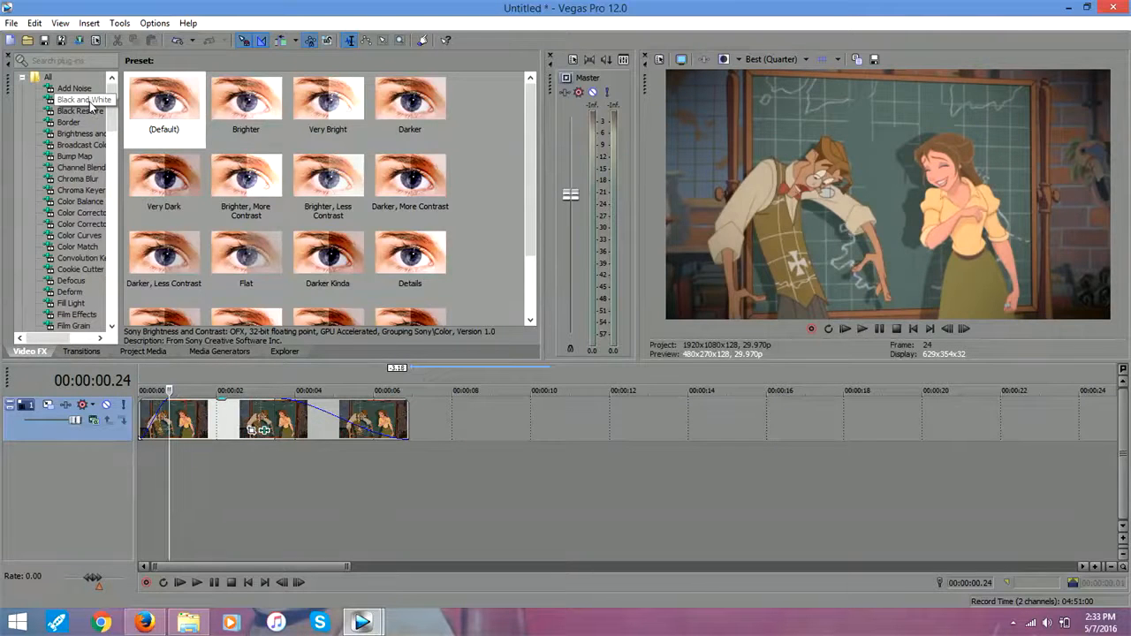
left_click(90, 101)
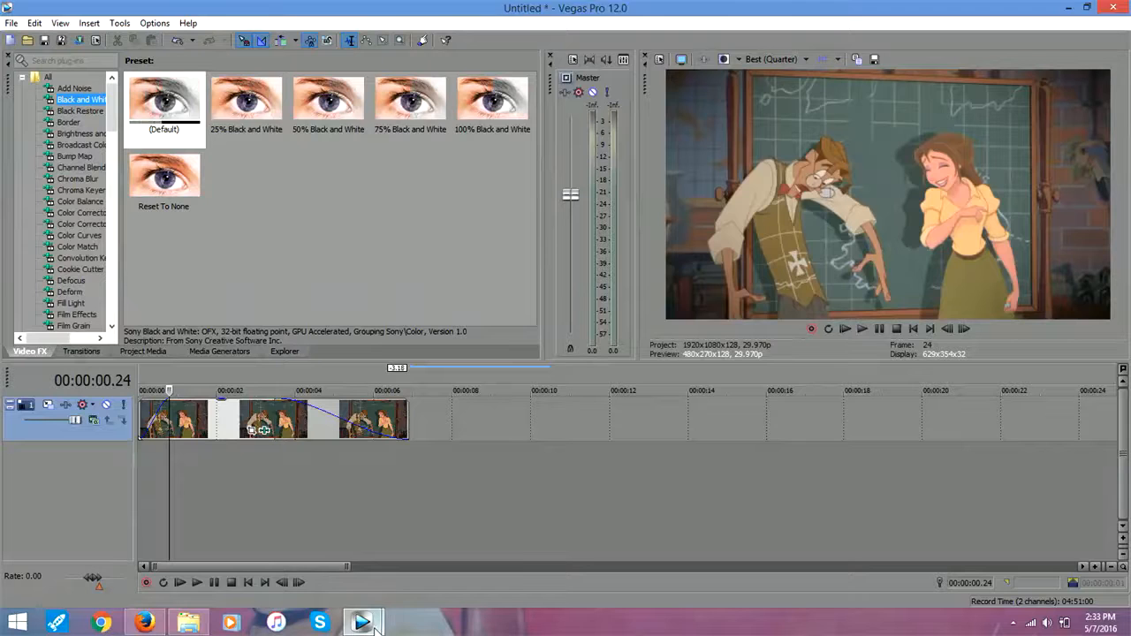
mouse_move(376, 630)
left_click(283, 544)
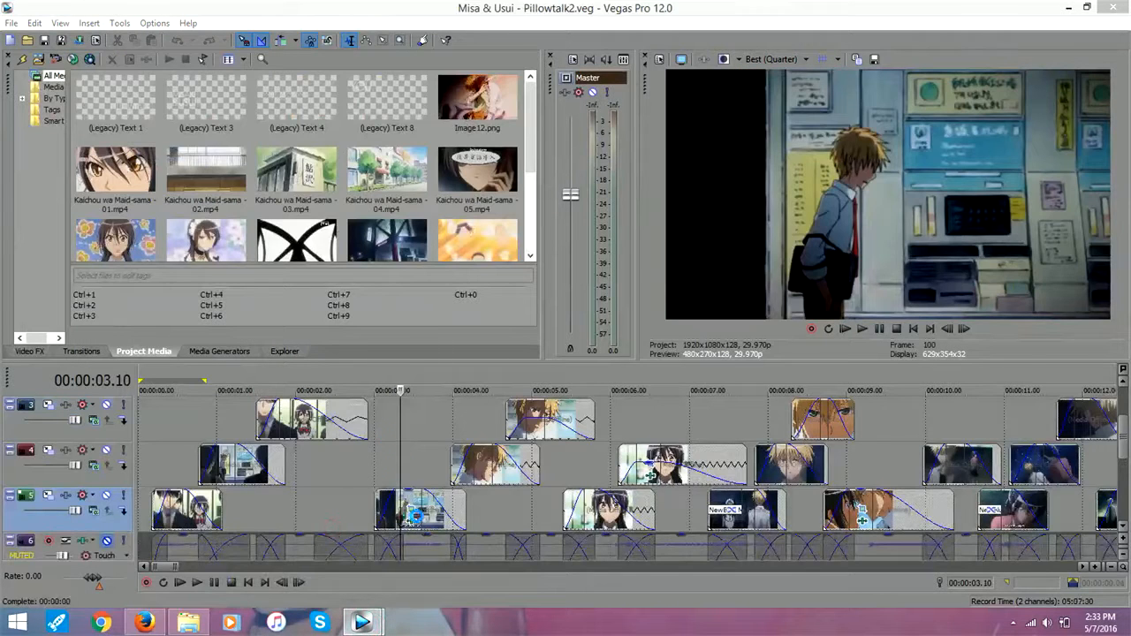
Step: Examine the Black and White blend keyframes on the track 5 event near 00:00:03, scrubbing from 00:00:00.14 to 00:00:00.28, and close its effect settings
left_click(414, 517)
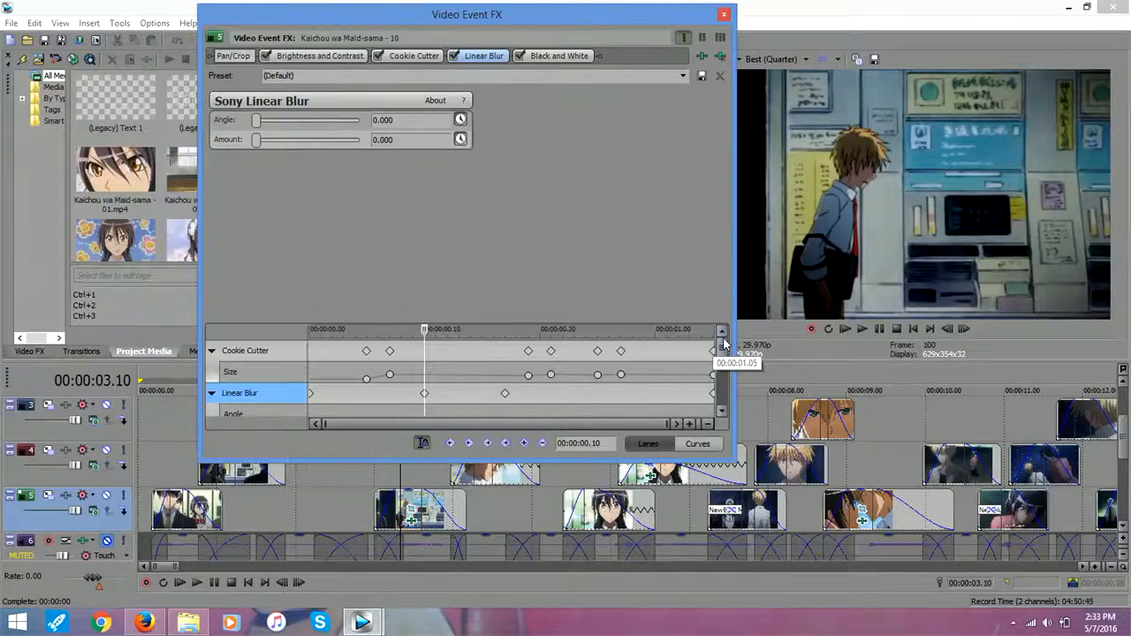
scroll(725, 372, "down", 2)
scroll(725, 380, "down", 2)
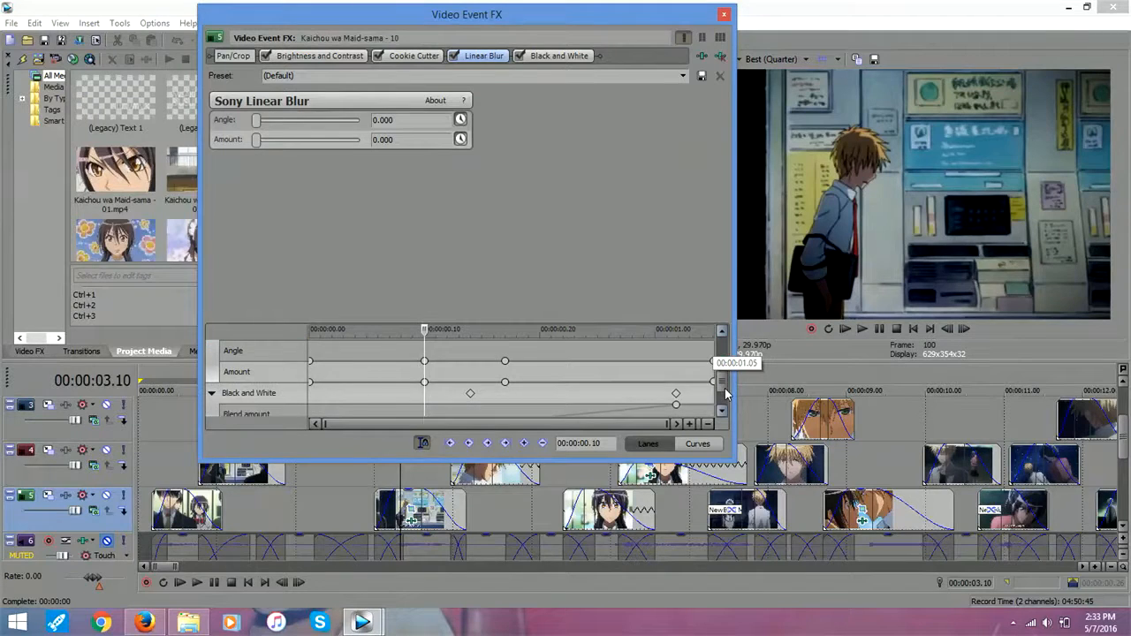
left_click(468, 373)
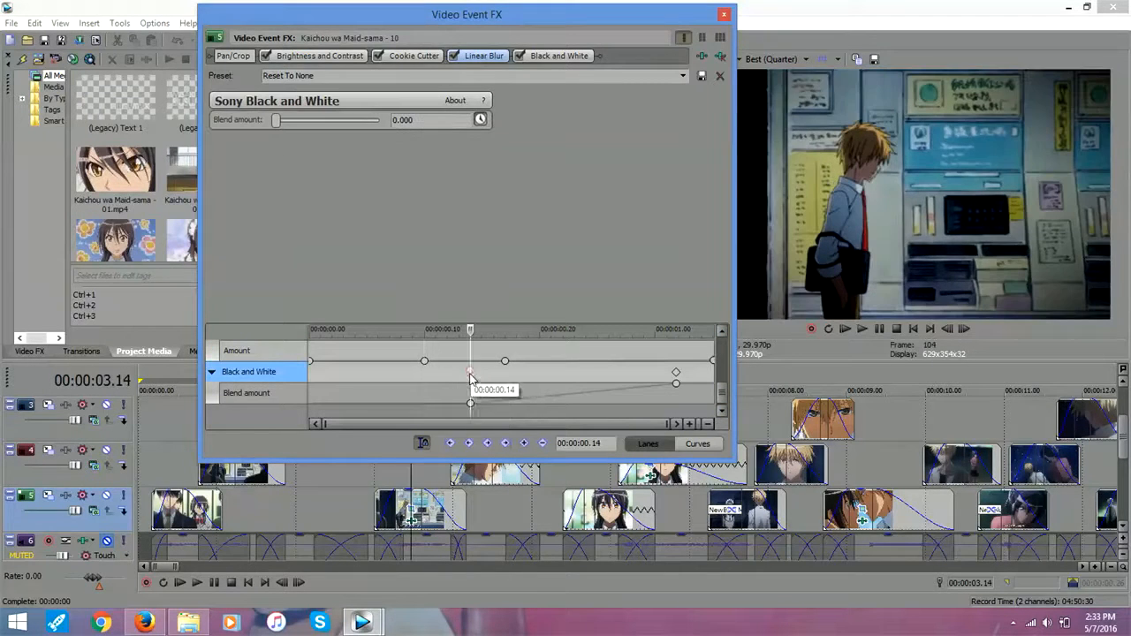
left_click(518, 372)
left_click(584, 372)
left_click(632, 372)
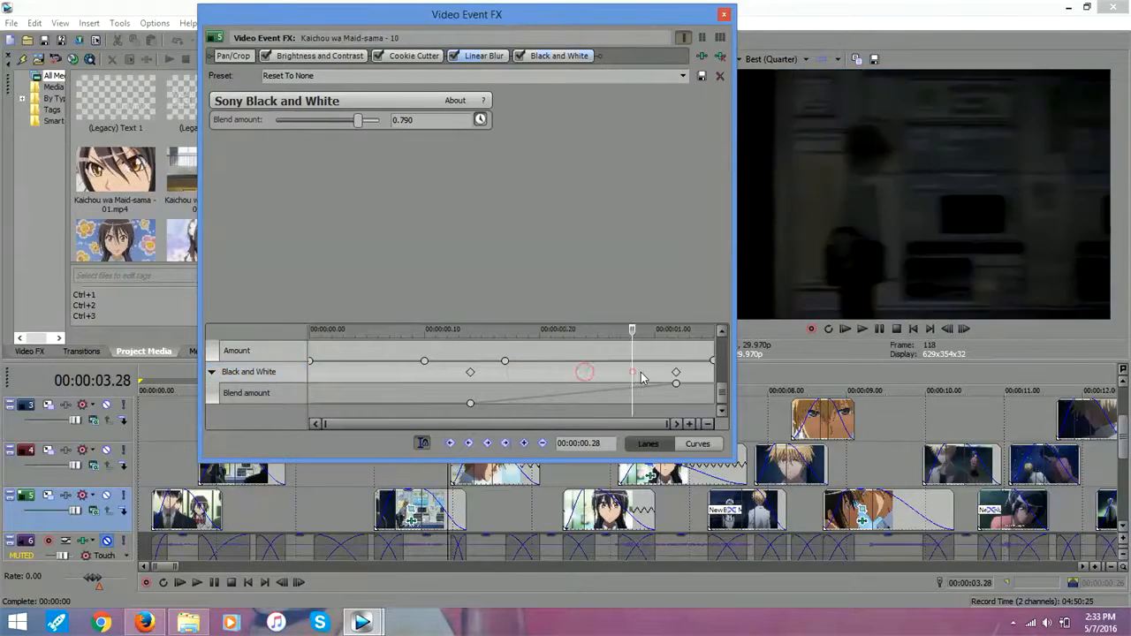
left_click(724, 15)
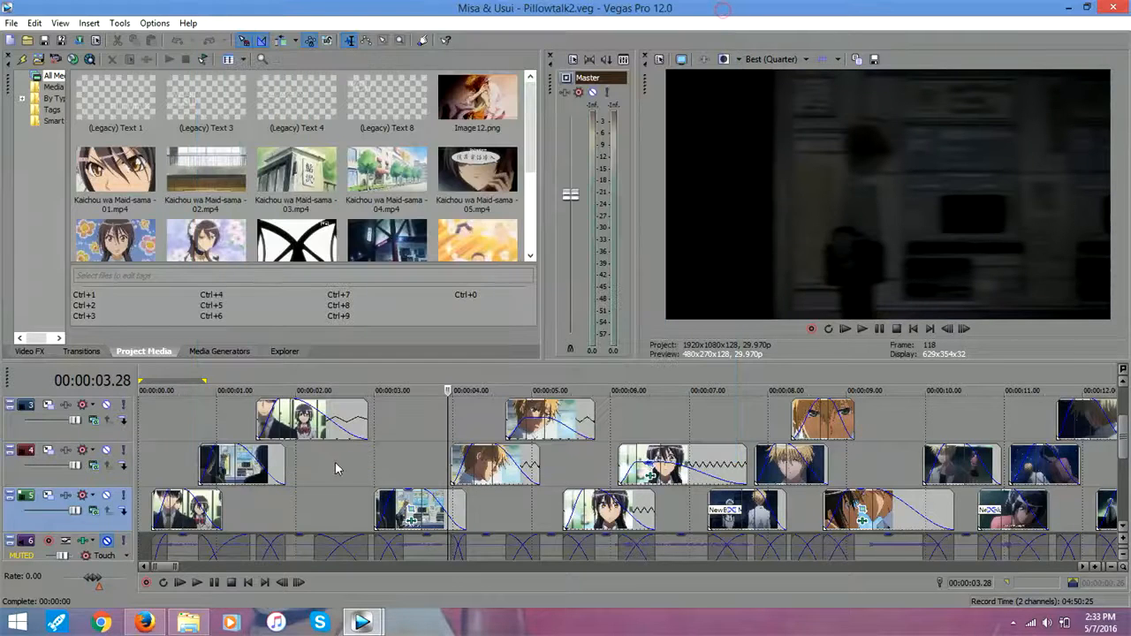
Step: Scrub the reference edit around 00:00:03.07 to preview the clip's movement, and return to the Untitled project
left_click(315, 477)
left_click_drag(318, 478, 392, 434)
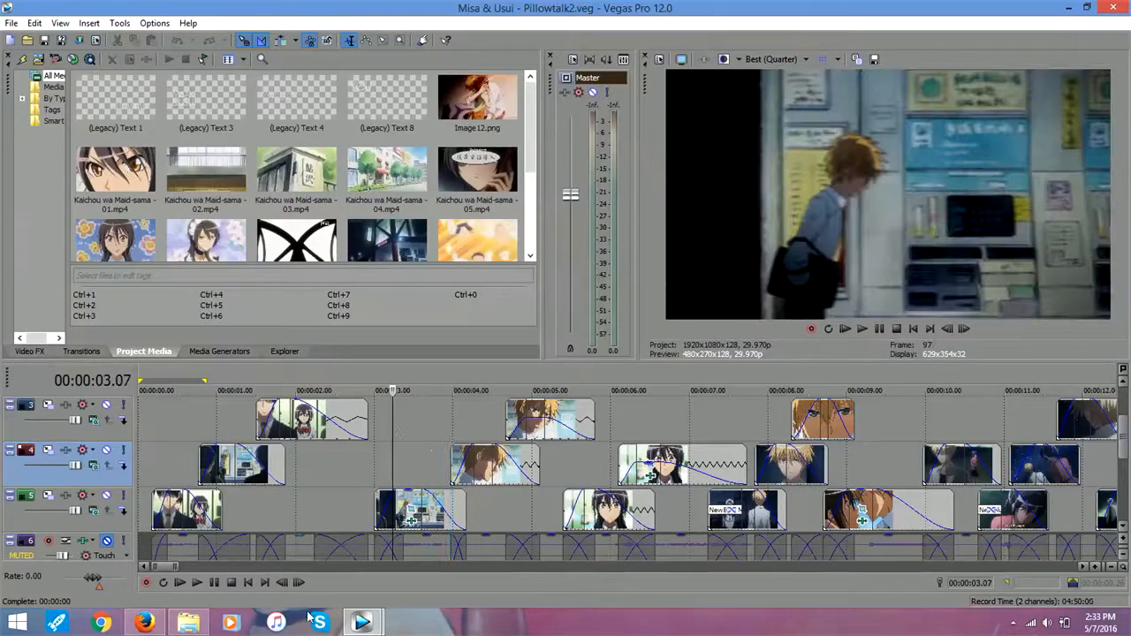
mouse_move(363, 624)
left_click(433, 547)
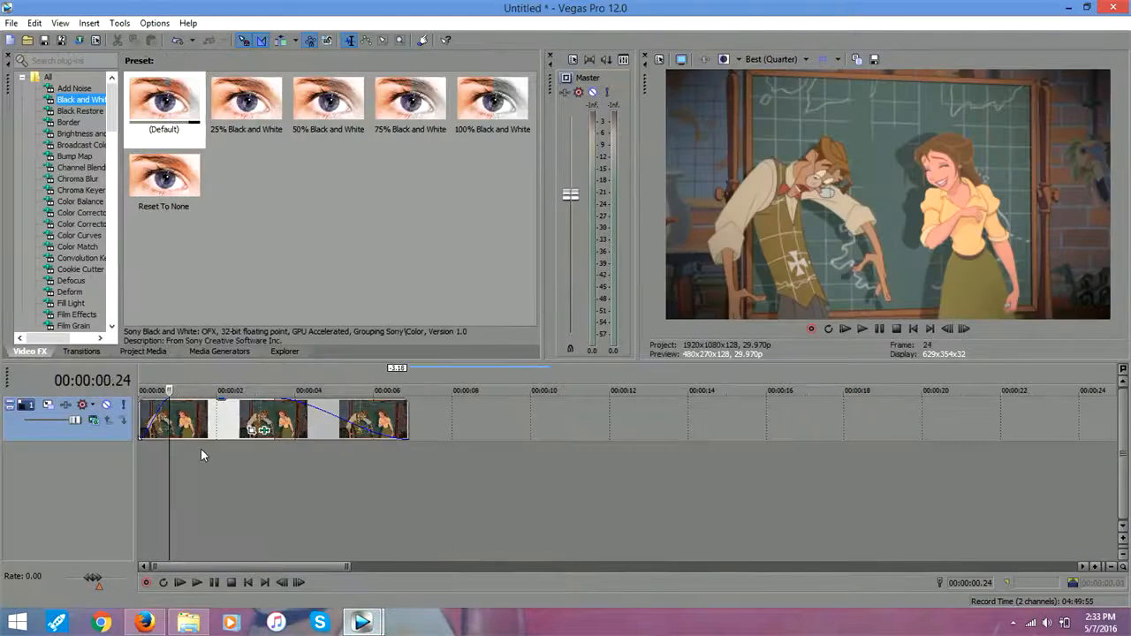
Step: Animate the image event's Pan/Crop zoom, with a frame about 1,664 × 936 at 00:00:00.24 and a slightly smaller one at 00:00:06.26
left_click(261, 431)
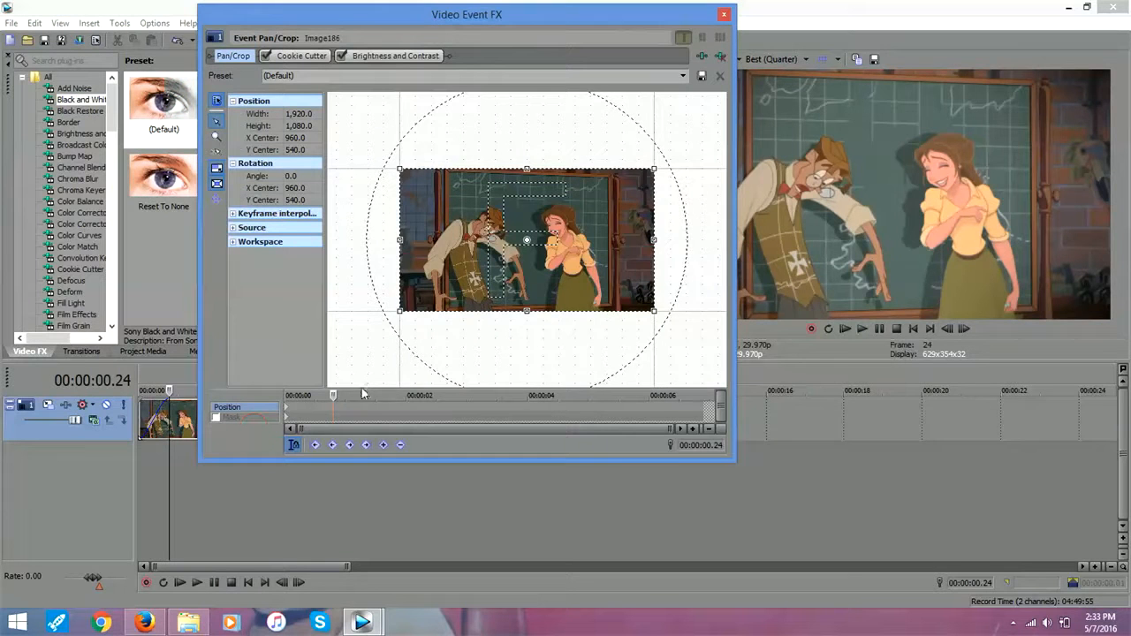
left_click_drag(396, 289, 422, 287)
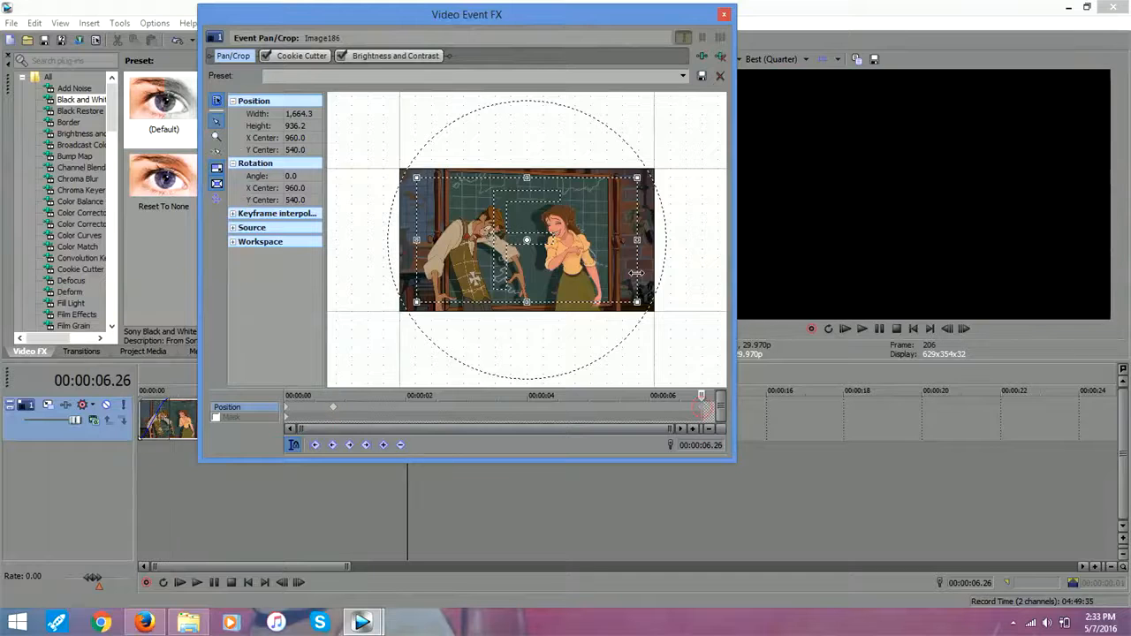
left_click_drag(633, 286, 627, 268)
left_click(724, 14)
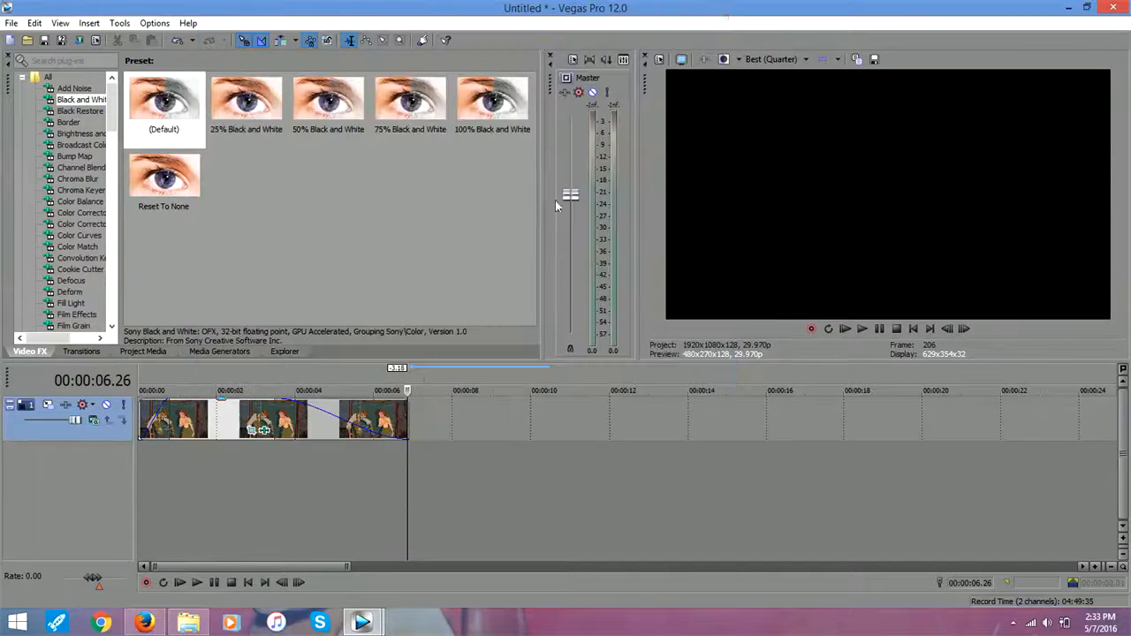
Step: Play the image event from 00:00:00.14 to review the zoom together with the fades and pulses
left_click(155, 458)
left_click(211, 585)
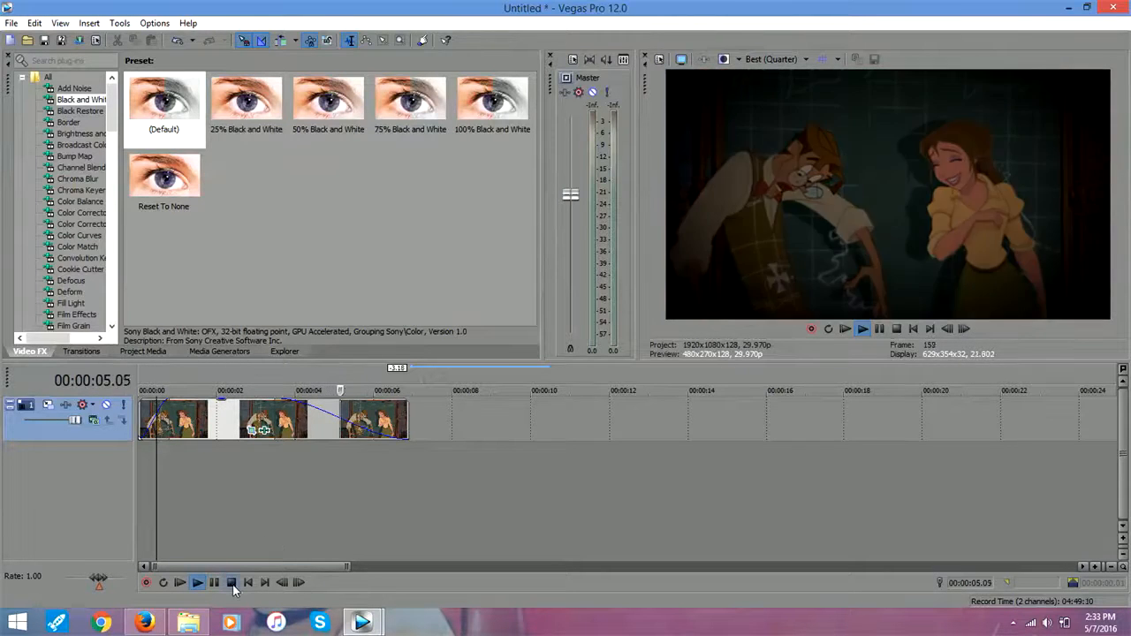
left_click(232, 583)
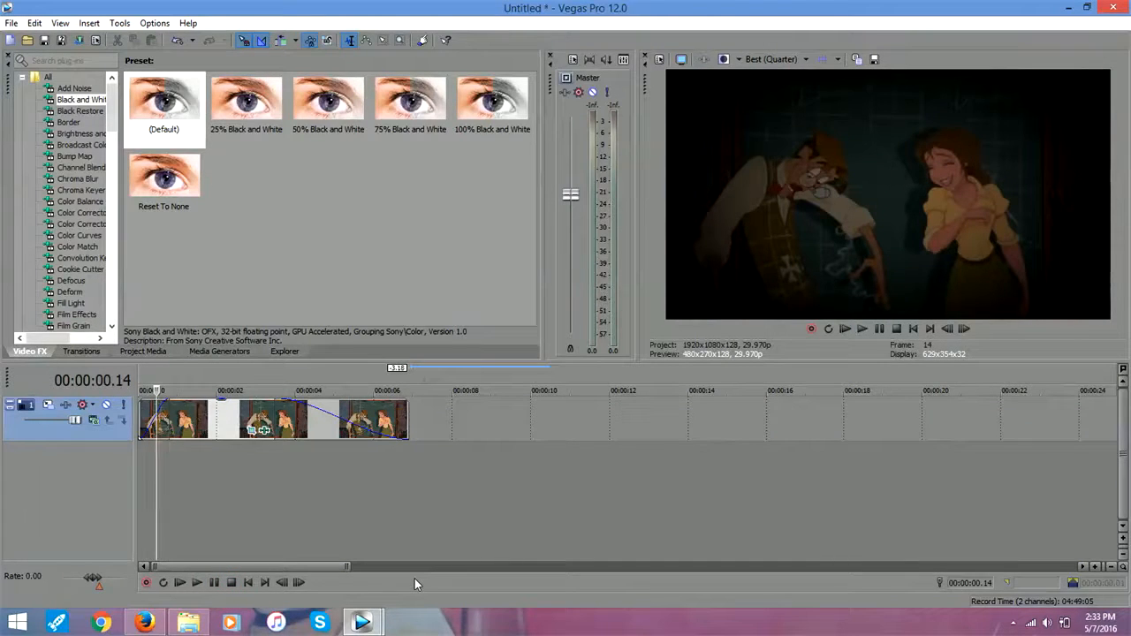
Step: Switch to the Misa & Usui - Pillowtalk2 project and show the Color Gradient presets of the media generators through White Zone
mouse_move(362, 624)
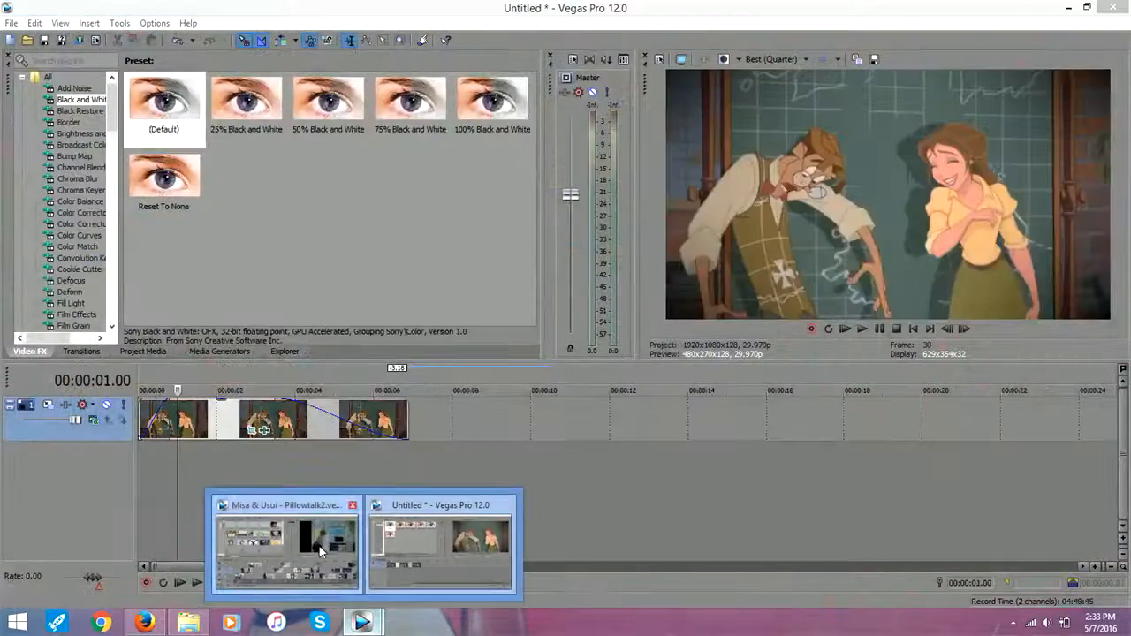
left_click(287, 544)
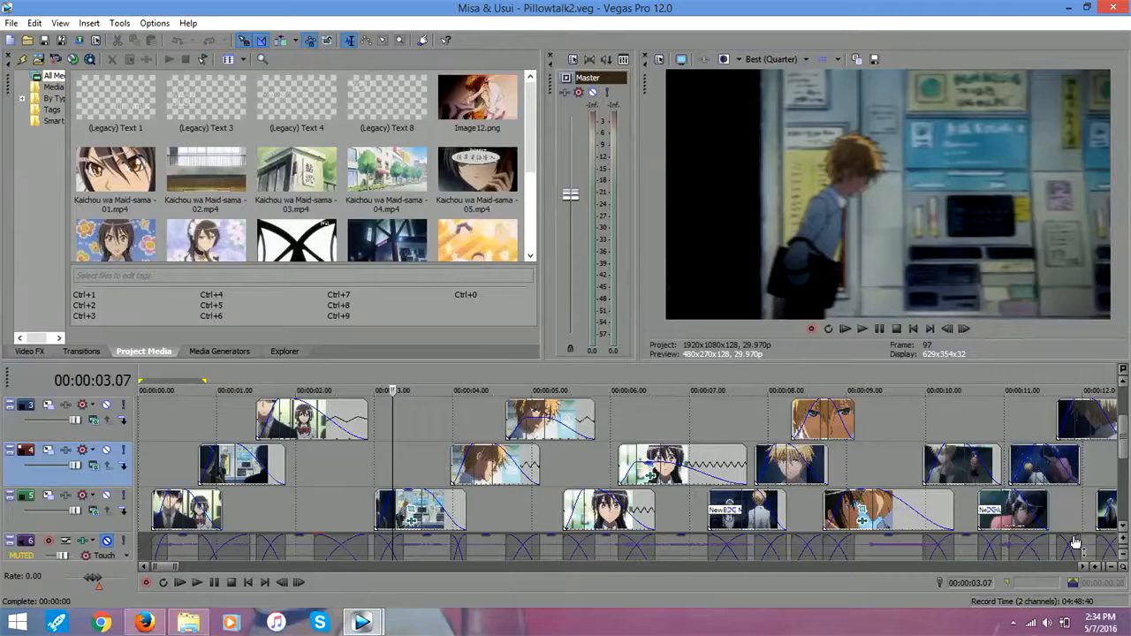
left_click(1111, 569)
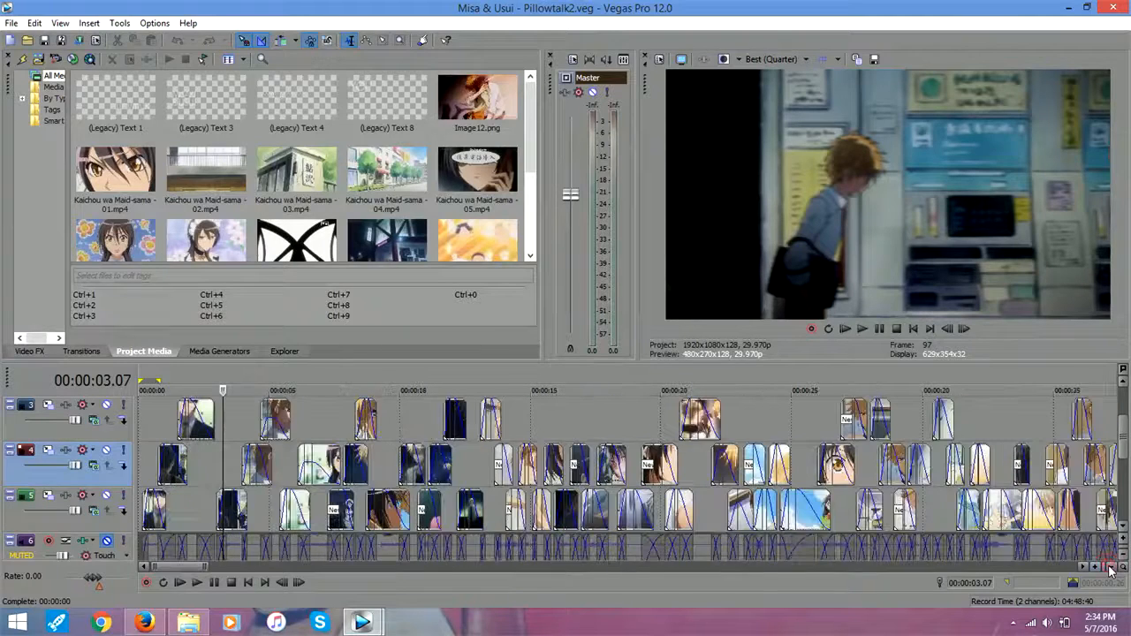
left_click(1111, 568)
left_click(1111, 568)
left_click(212, 353)
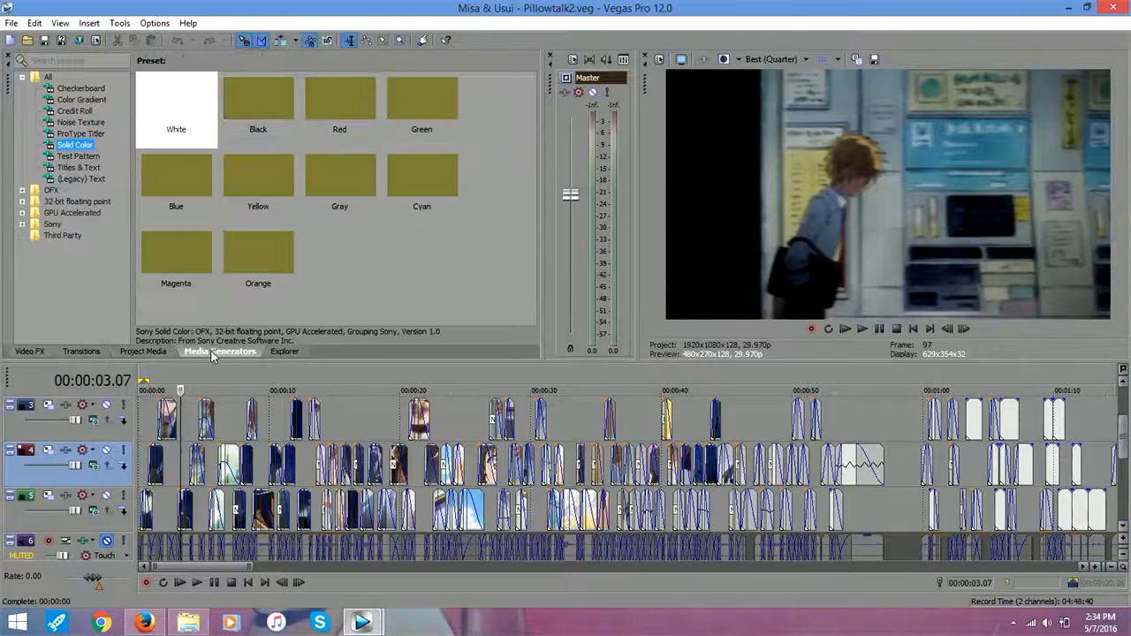
left_click(81, 99)
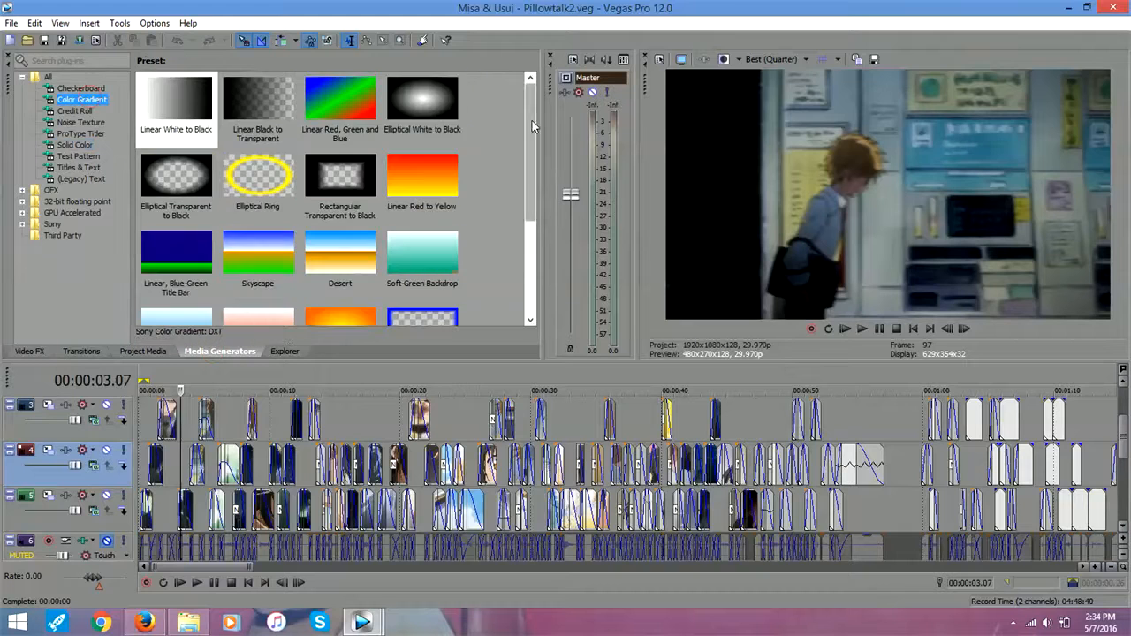
left_click_drag(532, 120, 510, 260)
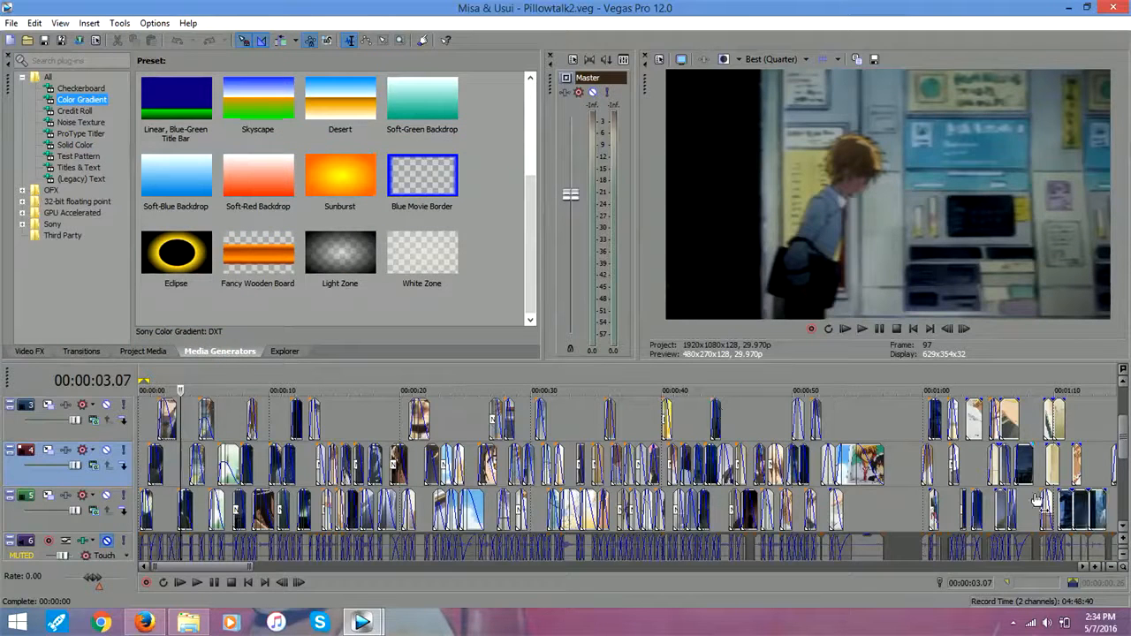
Step: Add the White Zone color gradient at the start of a new video track below the audio track
left_click(1111, 568)
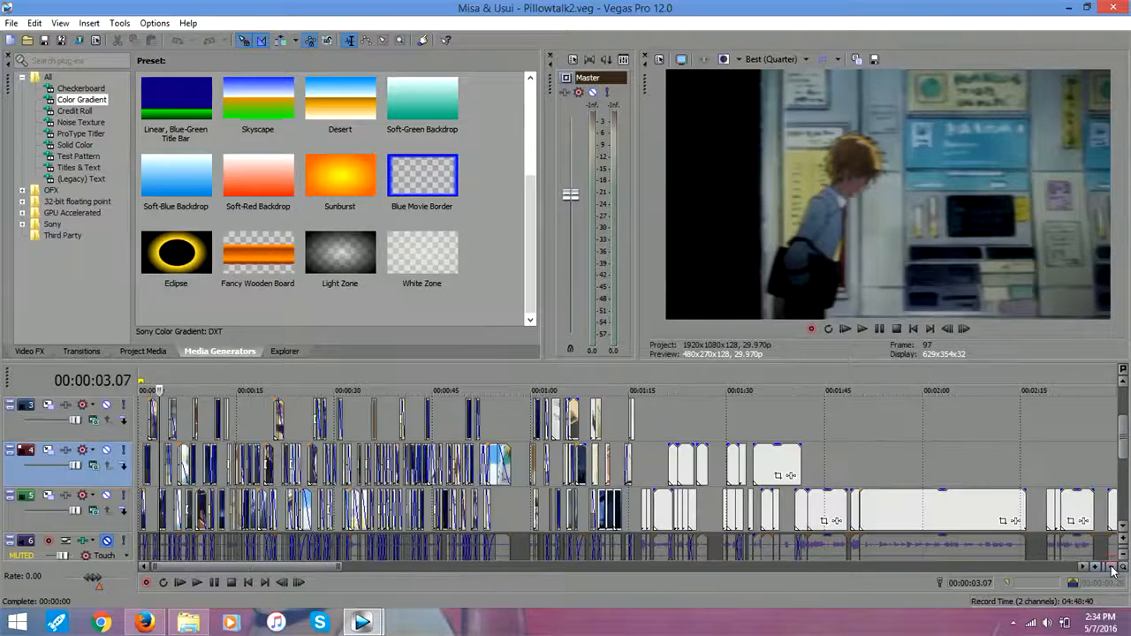
left_click(1095, 568)
left_click(1096, 569)
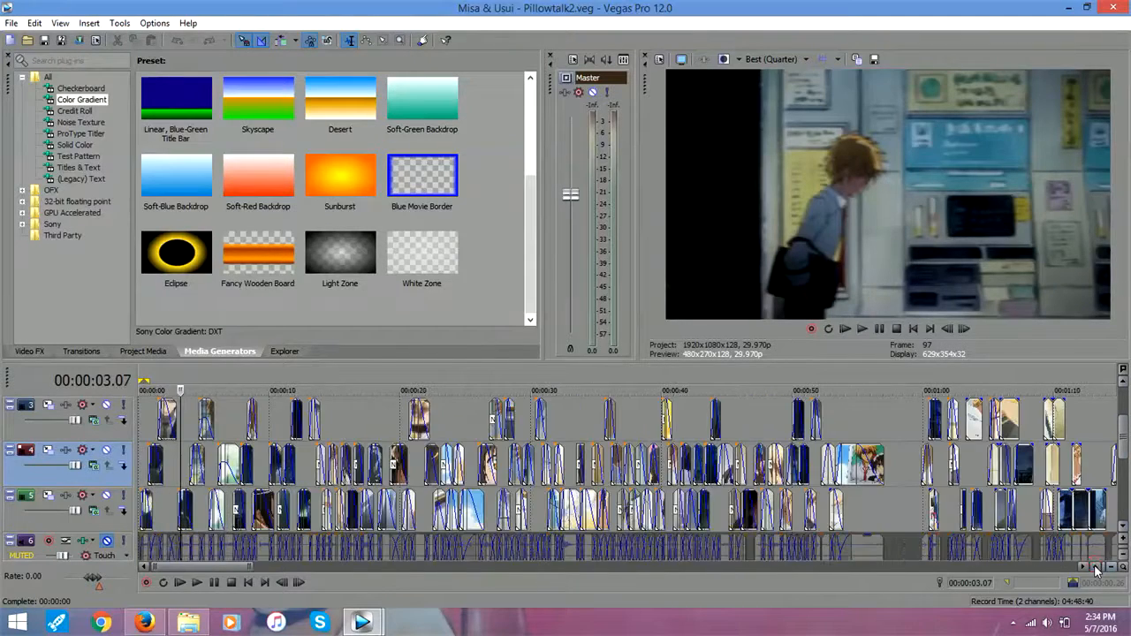
left_click(1095, 568)
mouse_move(1125, 428)
left_mouse_down()
mouse_move(1126, 466)
mouse_move(1125, 432)
left_mouse_up()
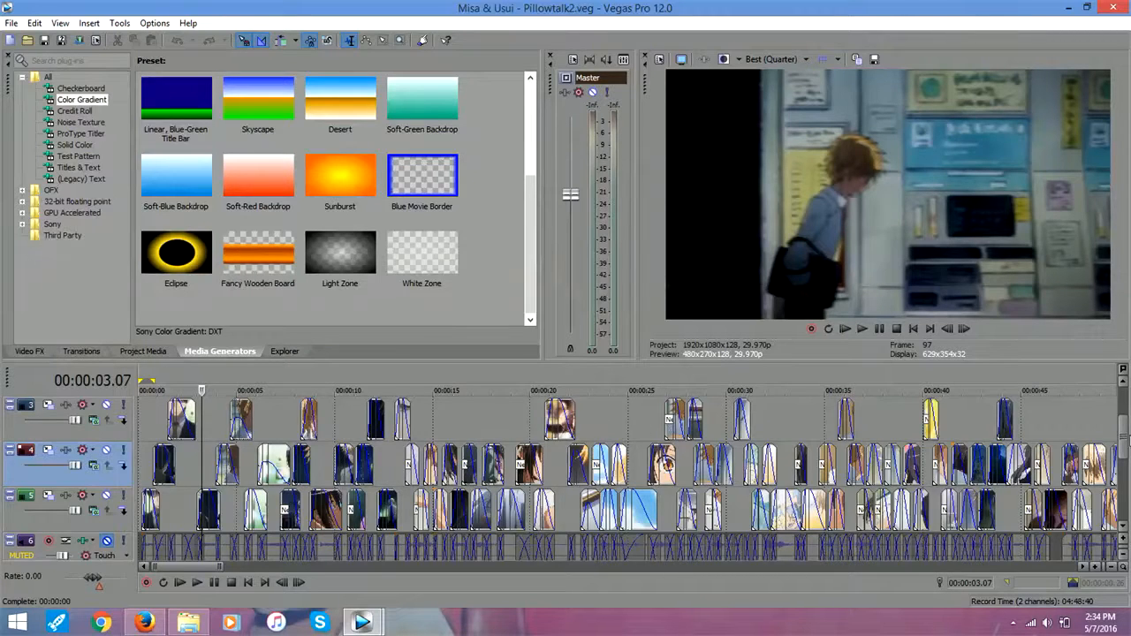
left_click_drag(1126, 435, 1126, 471)
left_click_drag(420, 257, 297, 508)
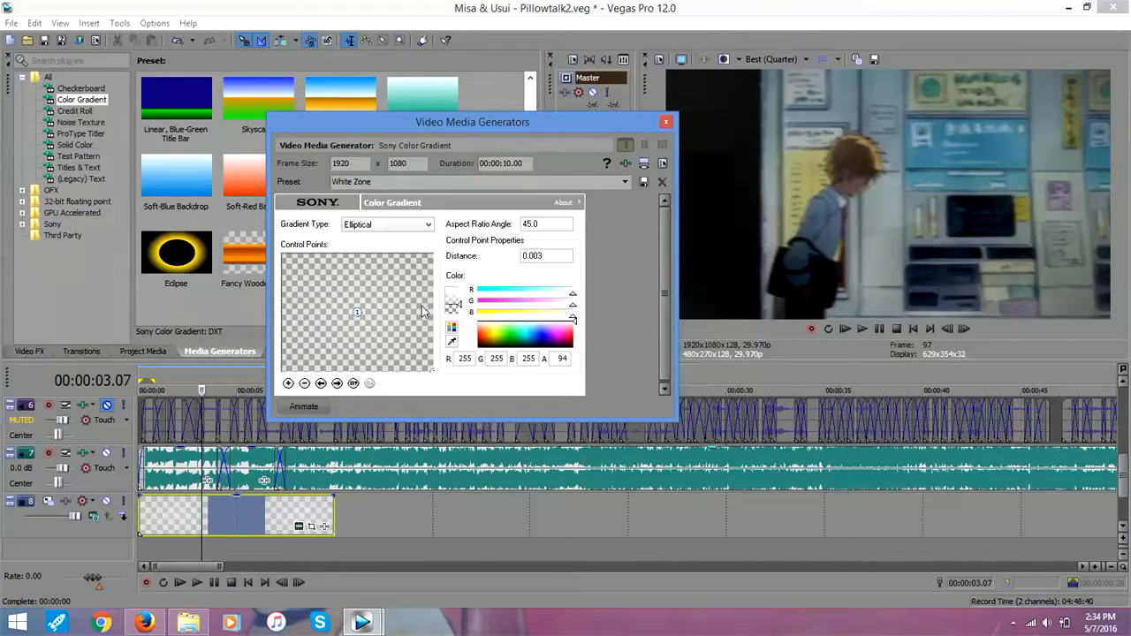
Step: Check the color and alpha settings of the White Zone gradient's outer and center control points, and close the generator settings
left_click(431, 371)
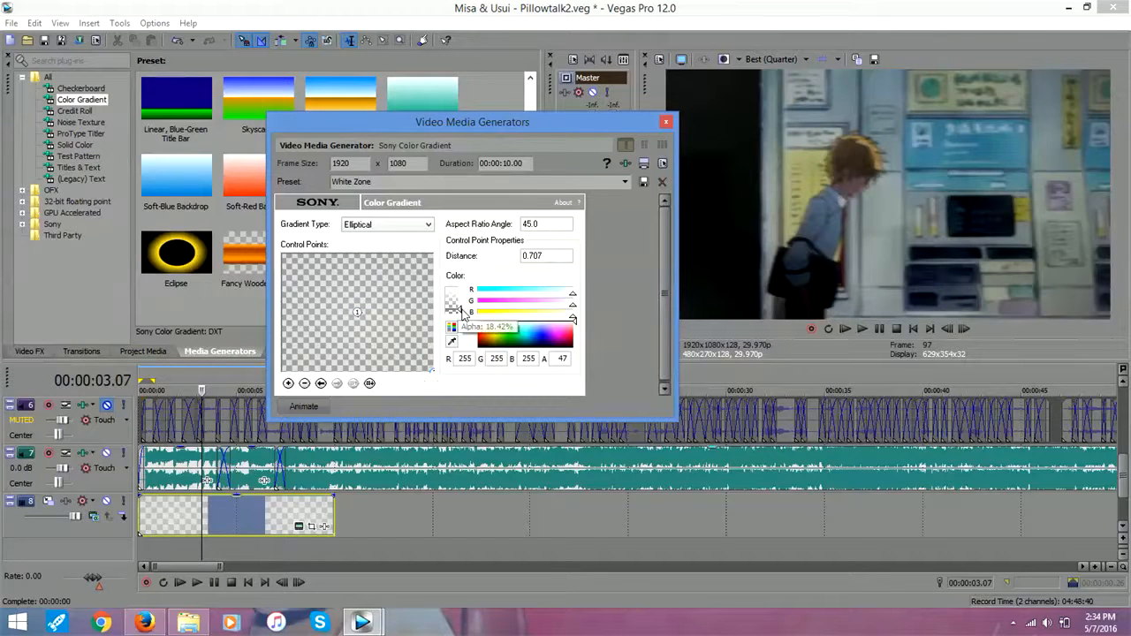
left_click(356, 312)
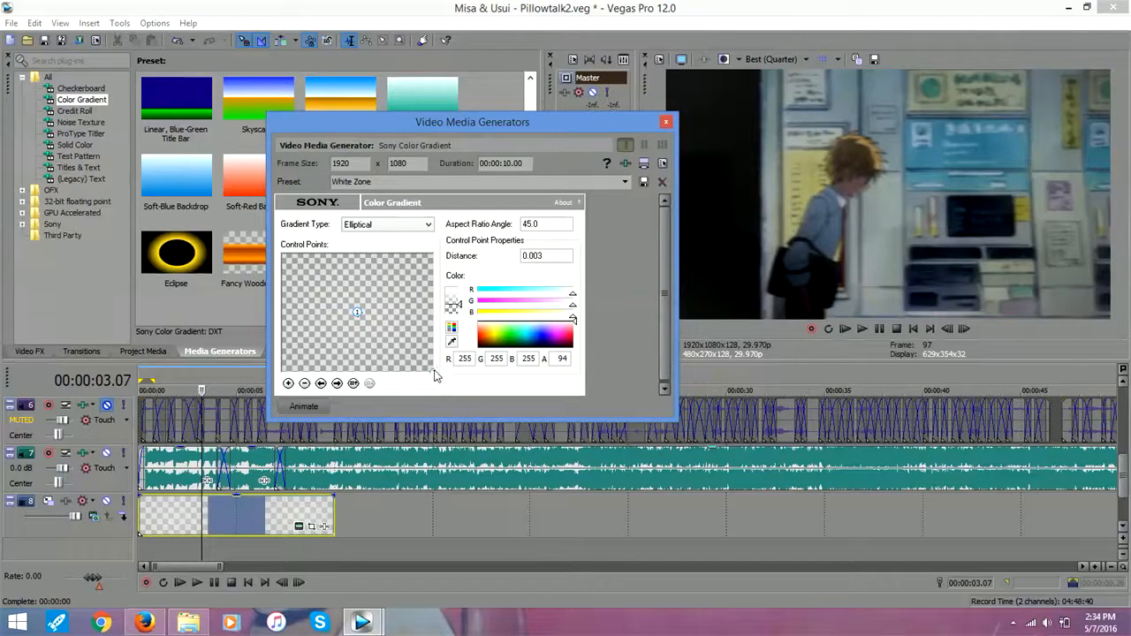
left_click(666, 121)
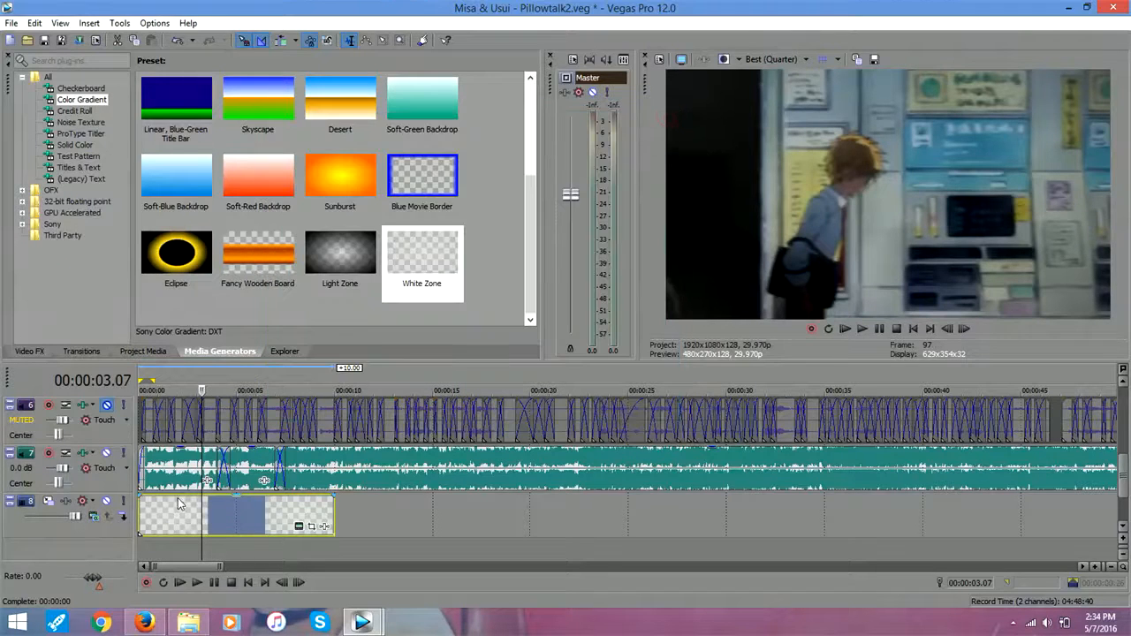
Step: Play and scrub the edit from its start to 00:00:04.18 to preview the White Zone gradient behind the fading clips
left_click(146, 517)
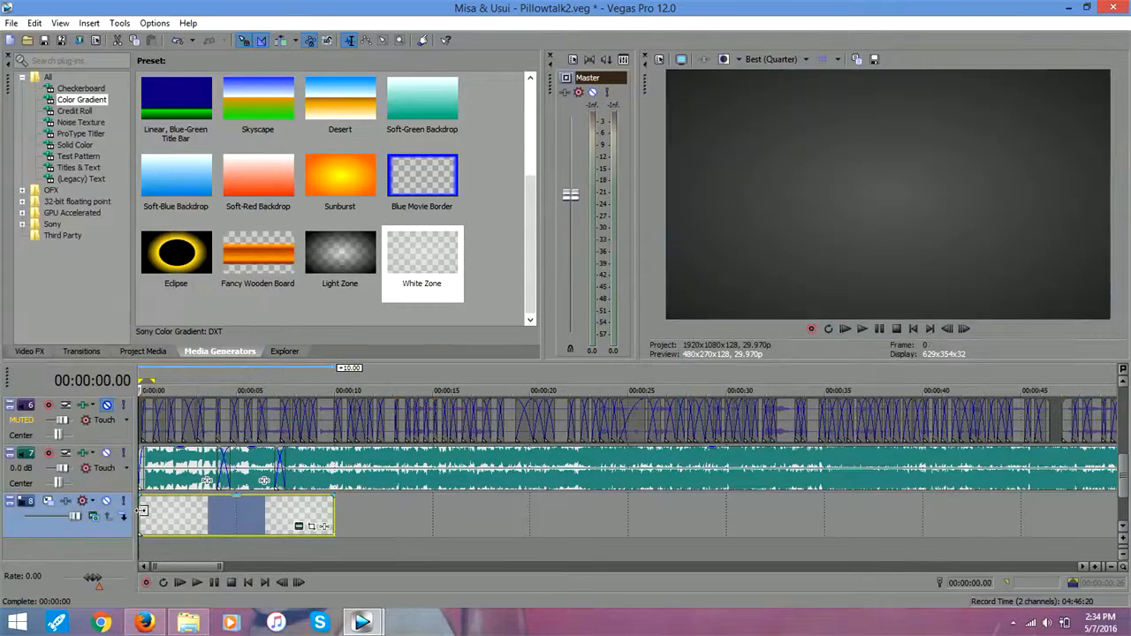
left_click(1096, 572)
key("space")
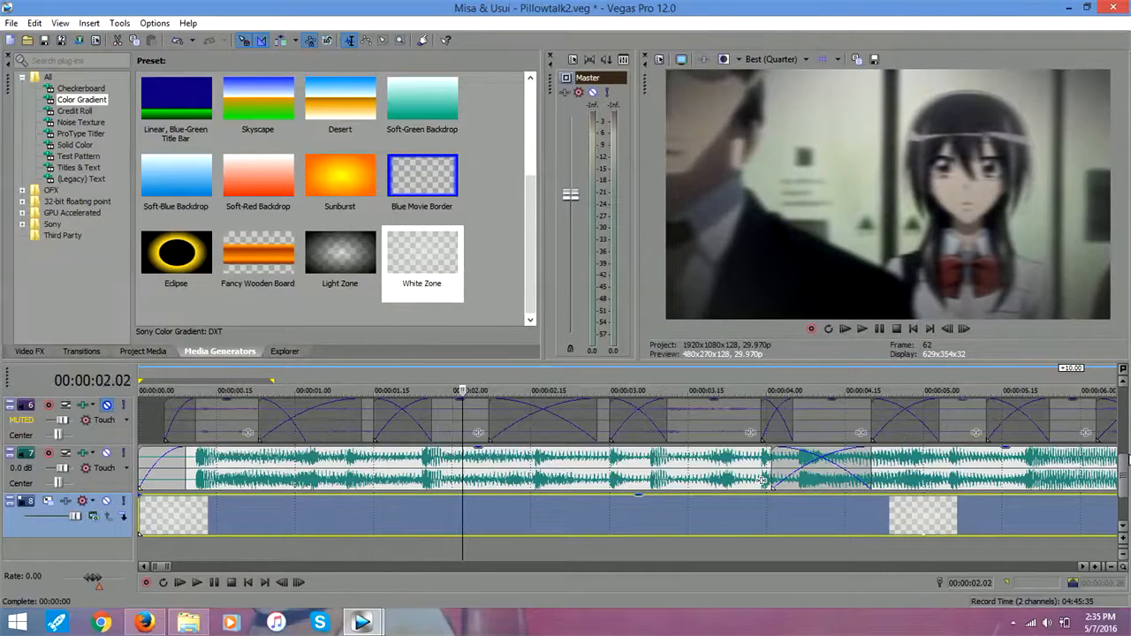
scroll(590, 461, "up", 4)
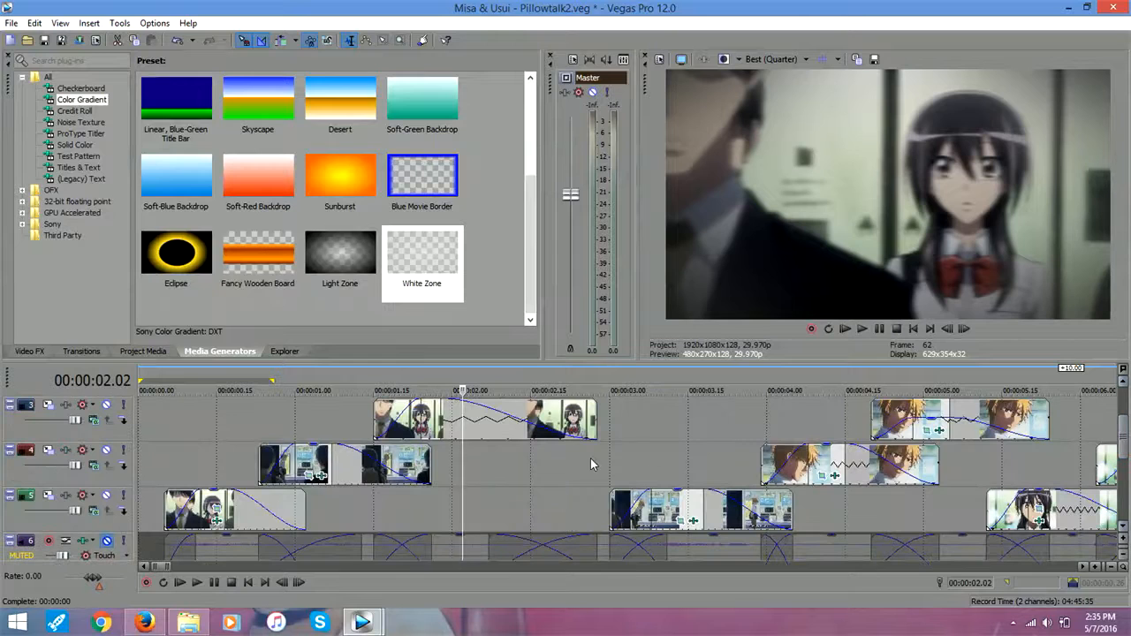
left_click(542, 464)
left_click(589, 463)
left_click(626, 459)
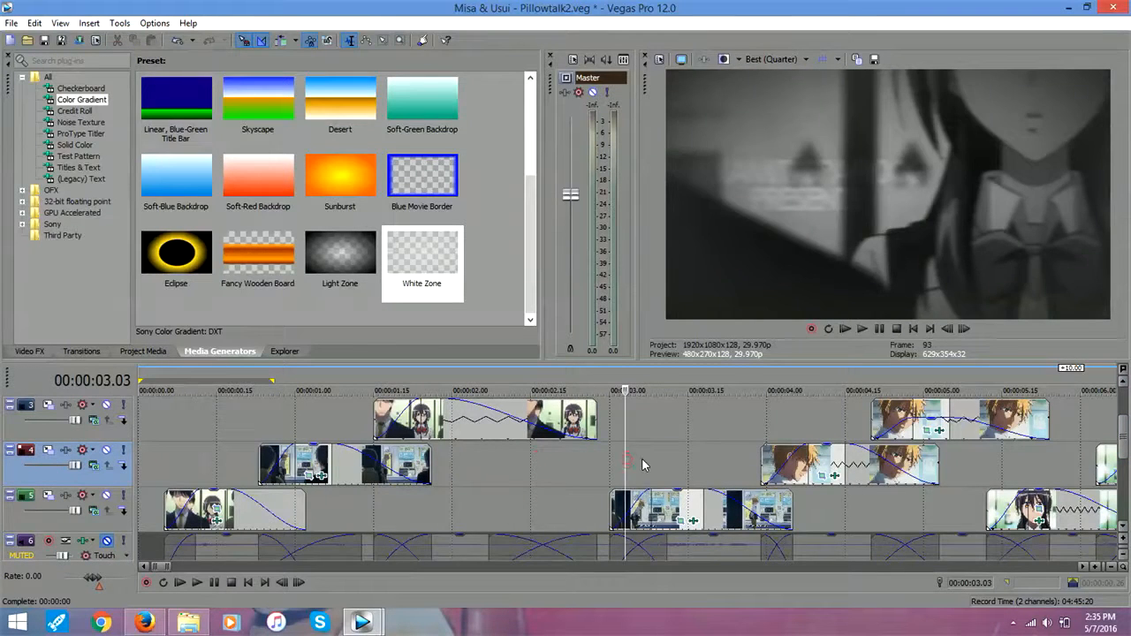
left_click(641, 464)
scroll(698, 461, "down", 2)
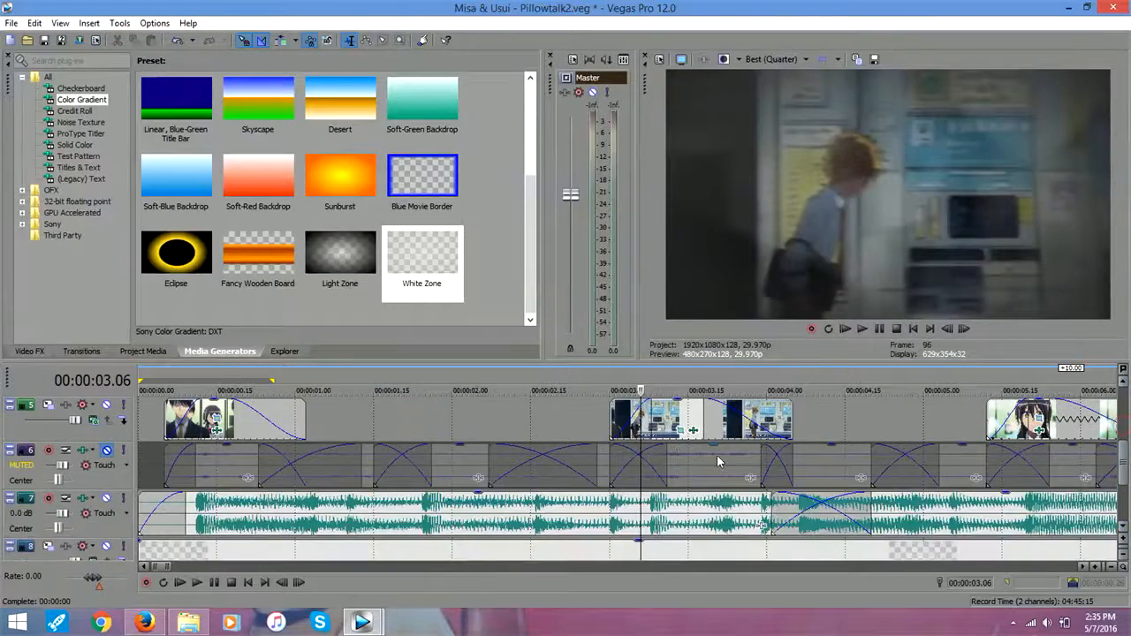
left_click_drag(668, 406, 862, 405)
Step: Delete the White Zone gradient event from track 8
left_click(1110, 568)
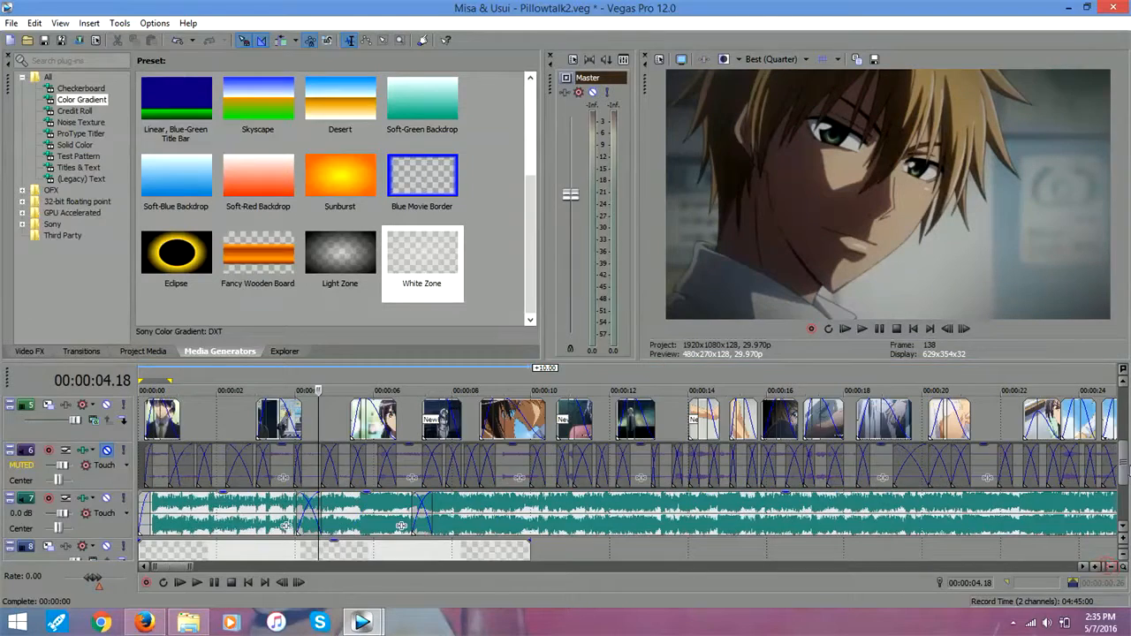
scroll(1124, 478, "up", 2)
scroll(1124, 477, "down", 2)
right_click(417, 552)
left_click(493, 304)
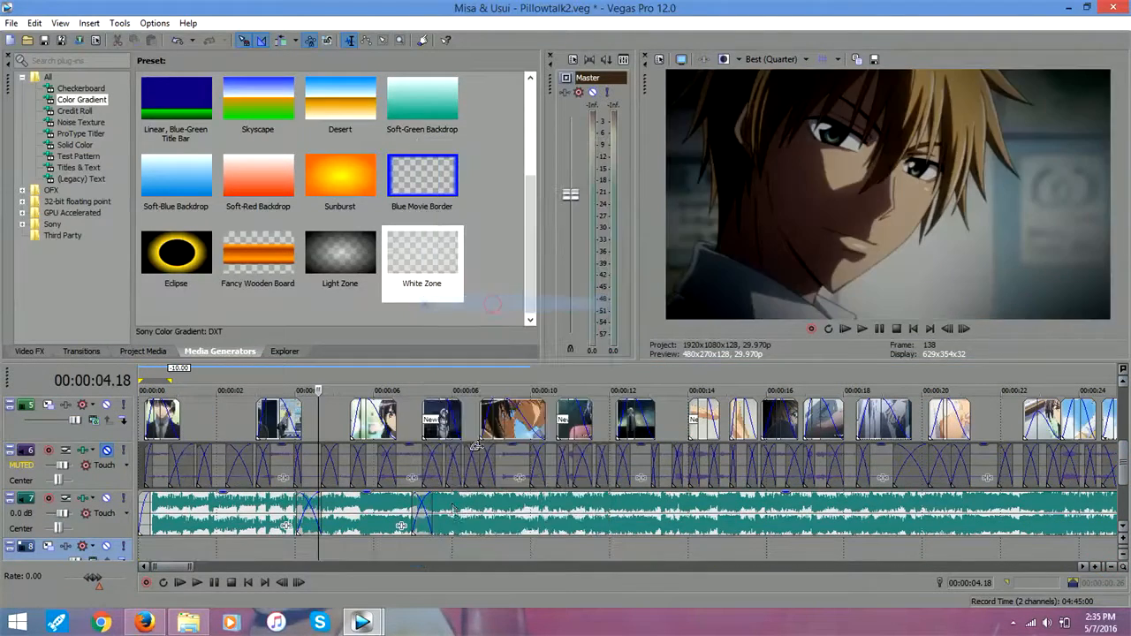
scroll(1120, 461, "up", 2)
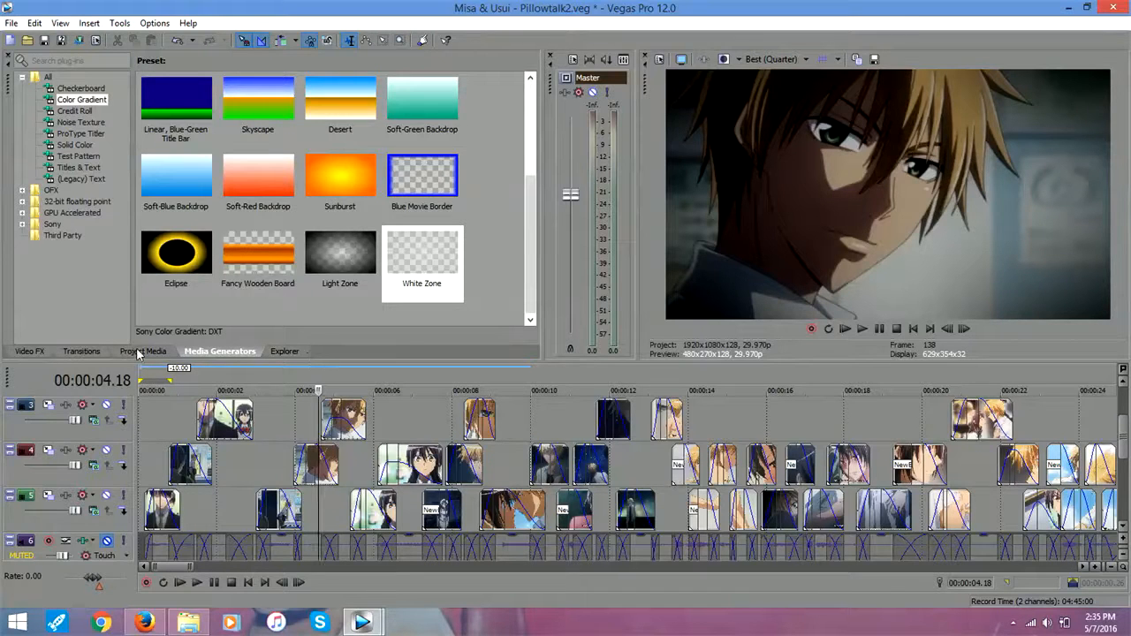
left_click(1096, 567)
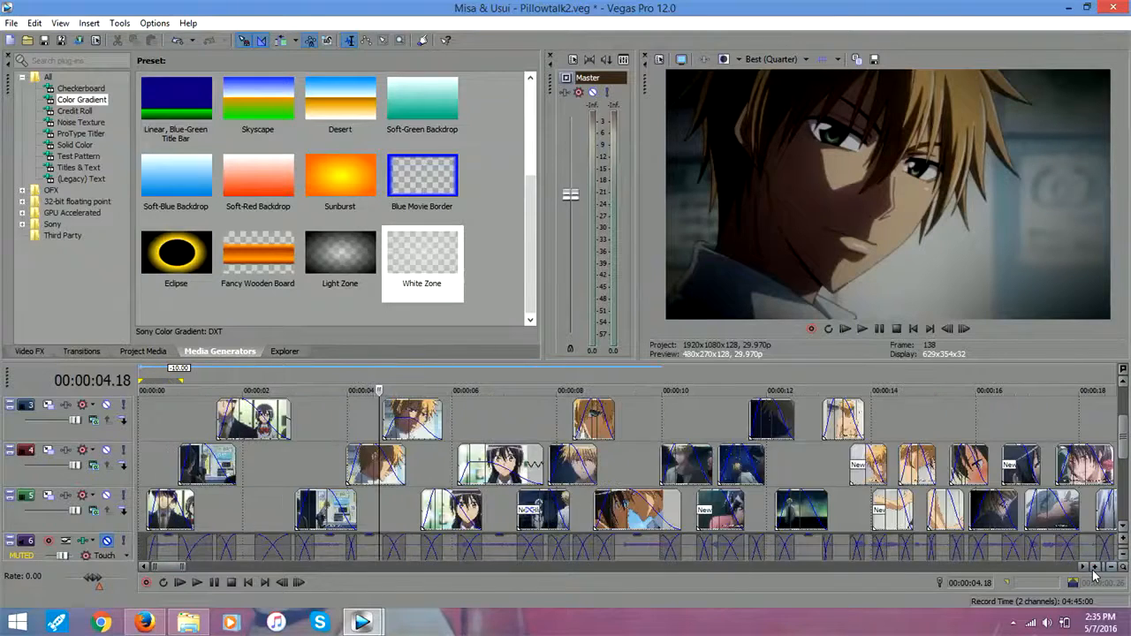
left_click(1117, 569)
left_click(1117, 569)
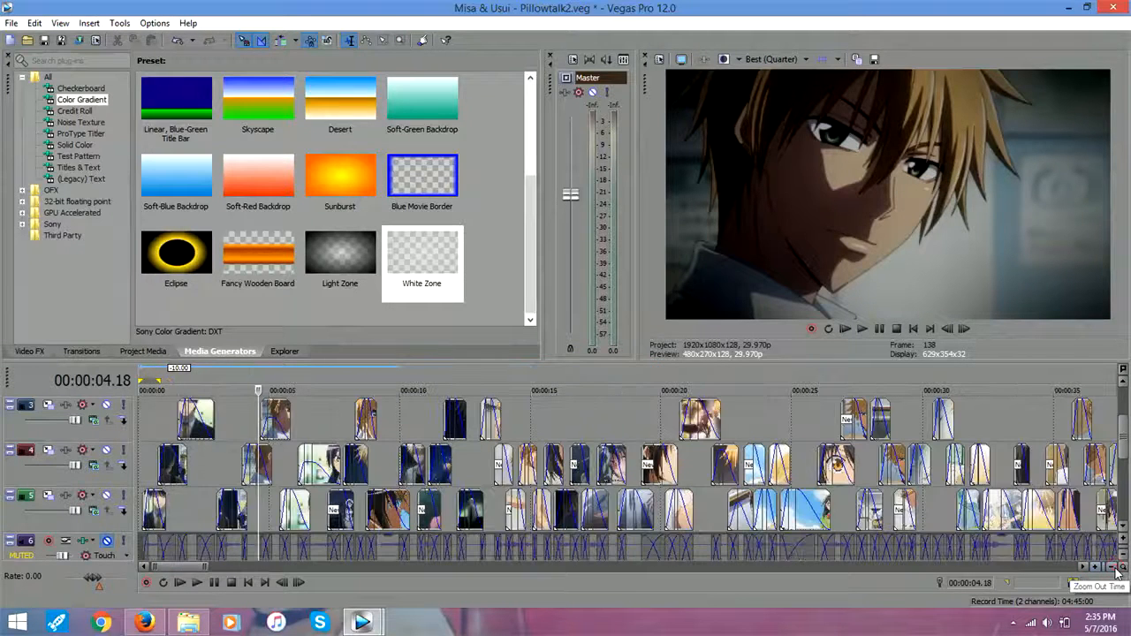
Step: Switch to the Untitled project and insert a new video track above the still image
mouse_move(362, 623)
left_click(410, 551)
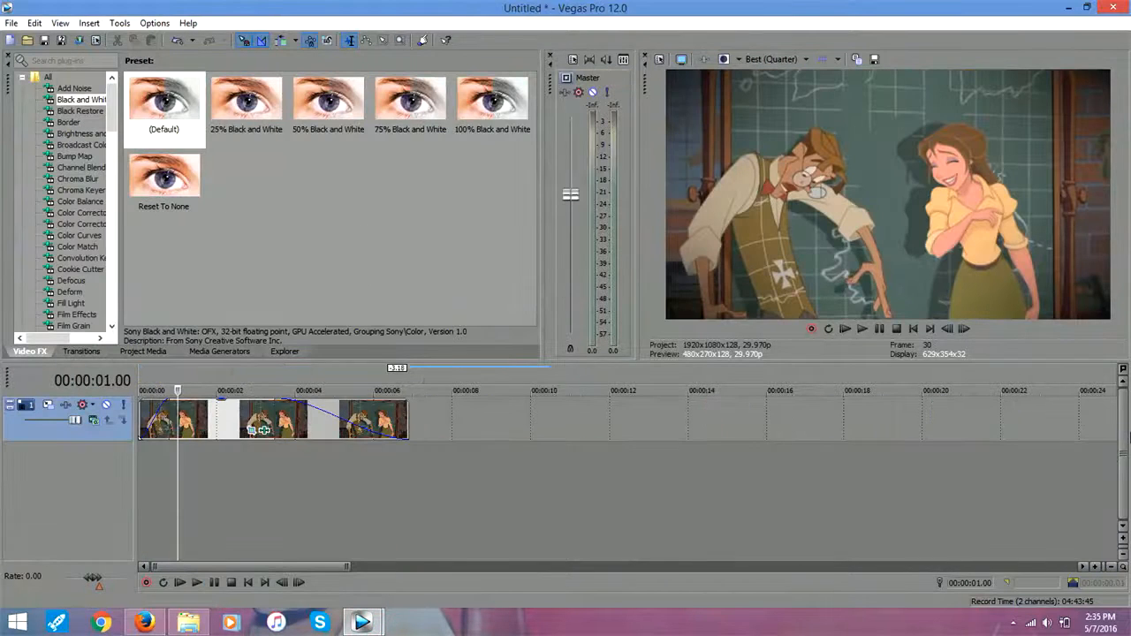
right_click(505, 467)
left_click(570, 500)
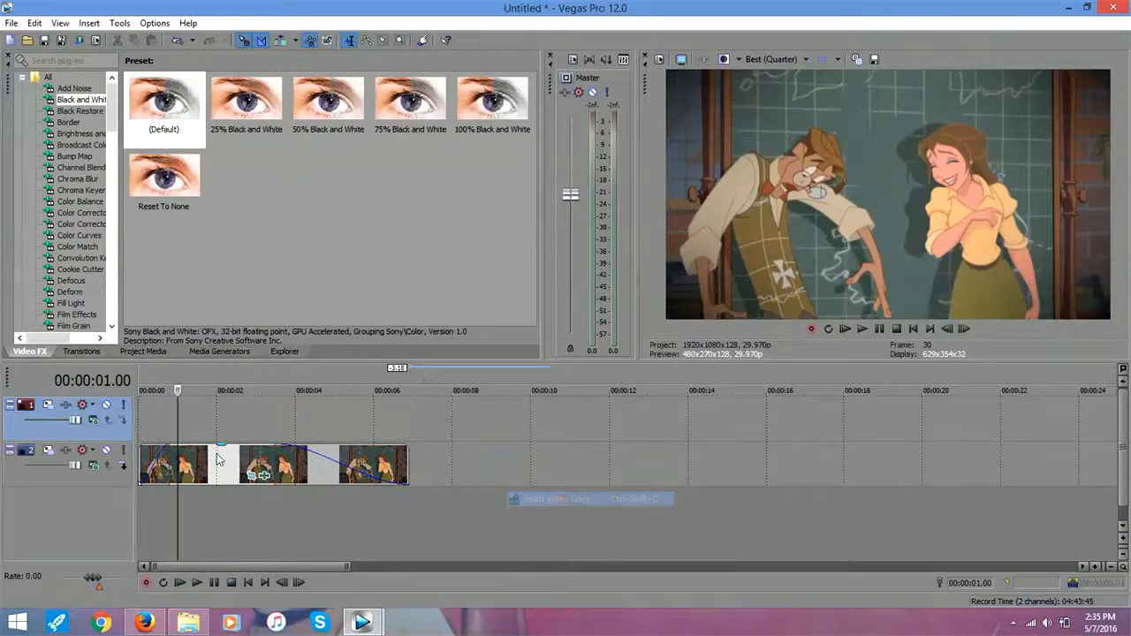
Step: Add the White solid color at the start of the new track and recolor it pale pink with values 1.0, 0.82, 0.8, 1.0
left_click(219, 351)
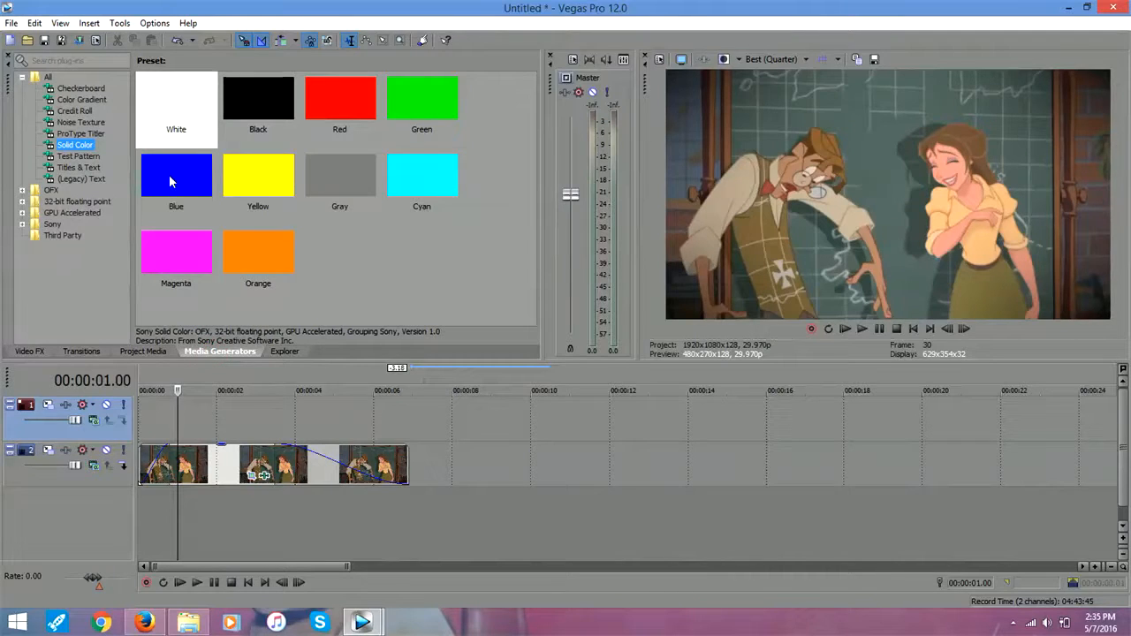
left_click_drag(176, 106, 162, 408)
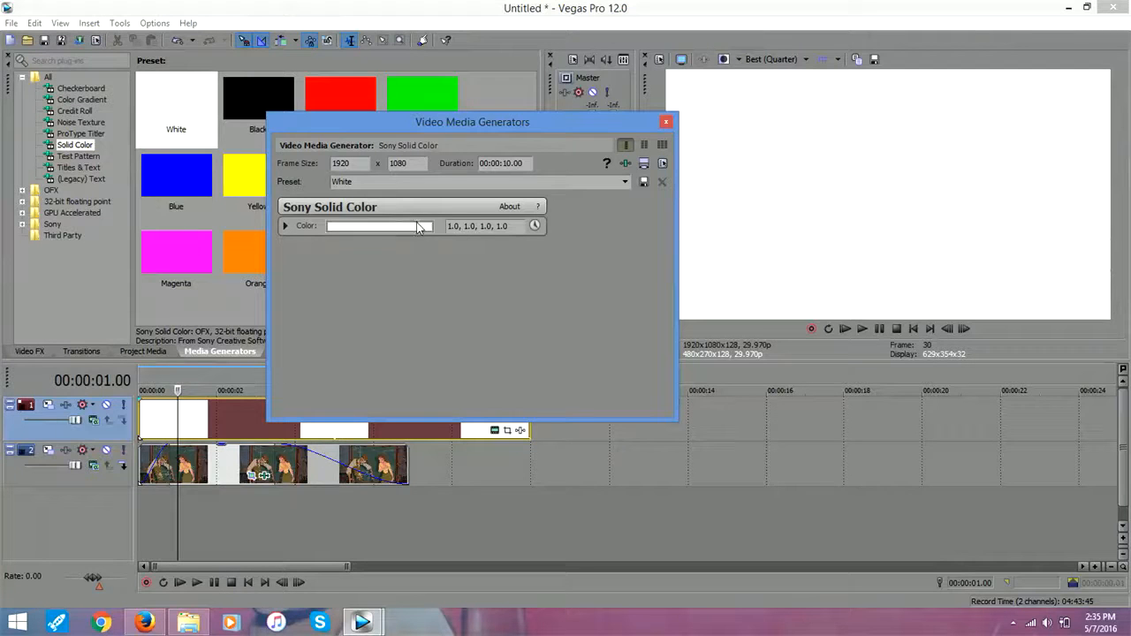
left_click(380, 226)
left_click(385, 287)
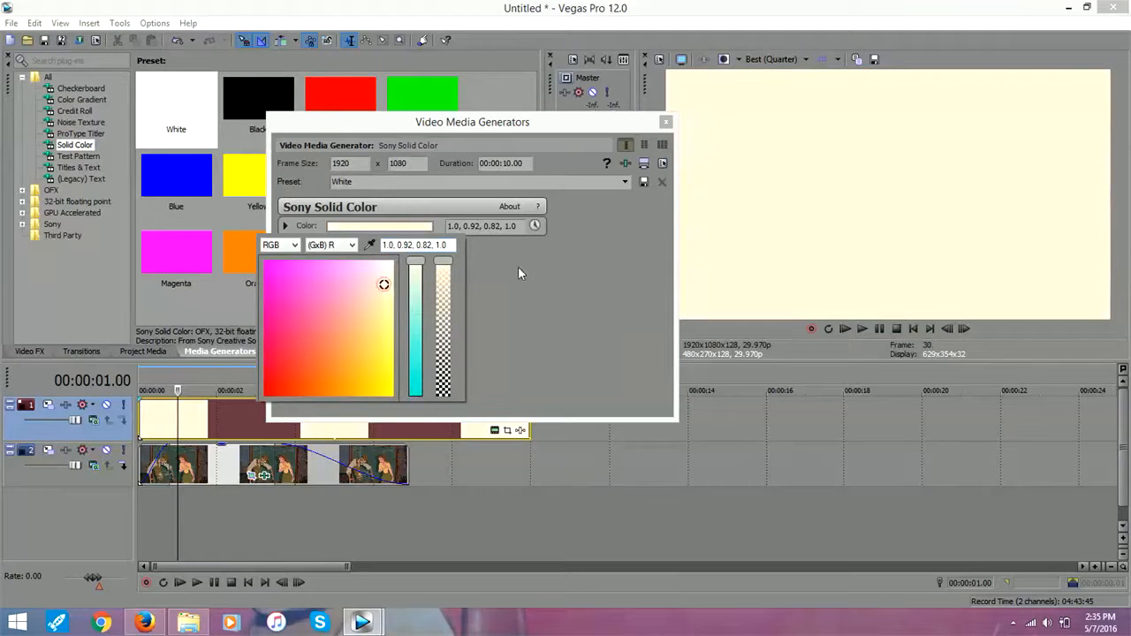
left_click(370, 287)
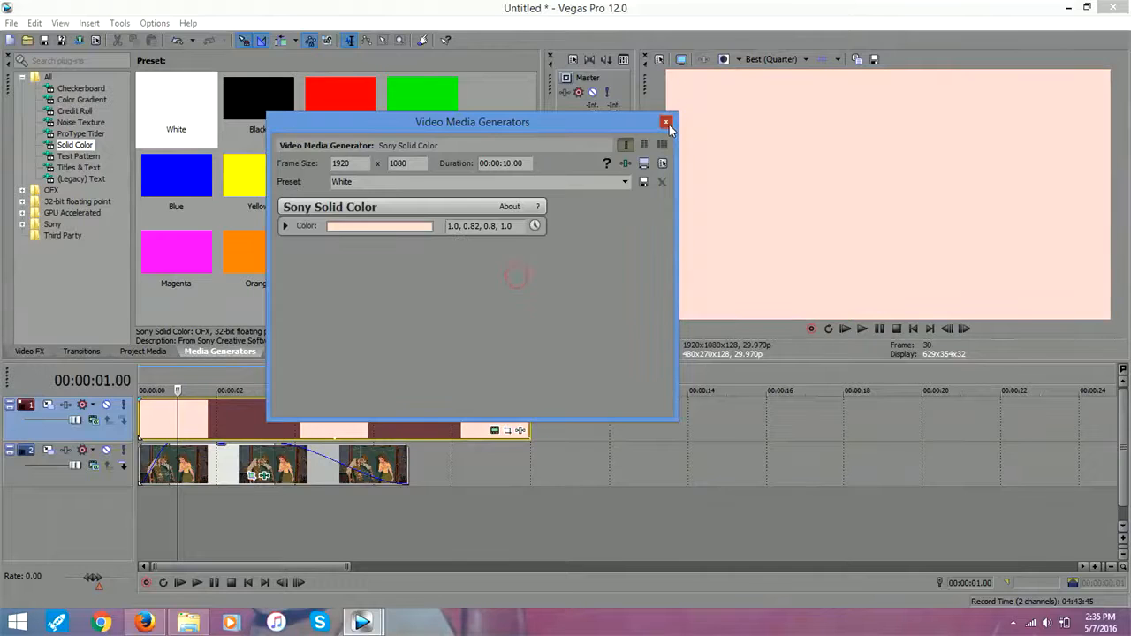
left_click(667, 122)
Step: Fade in the solid color event up to 00:00:00.24 and trim its end at 00:00:02.07
left_click(168, 450)
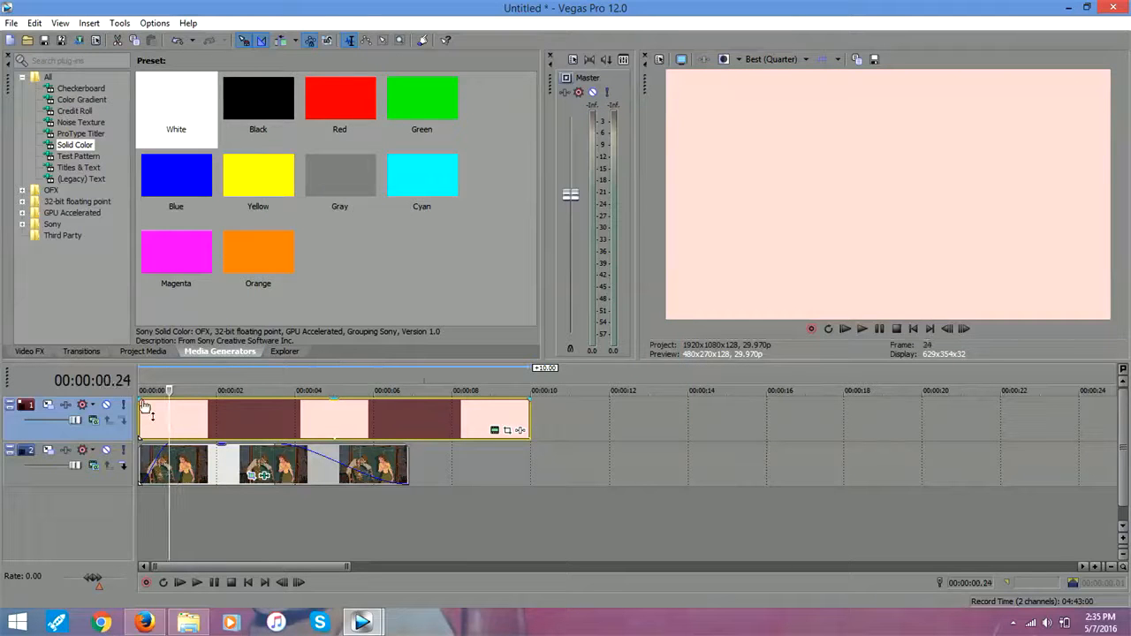
left_click_drag(145, 405, 168, 405)
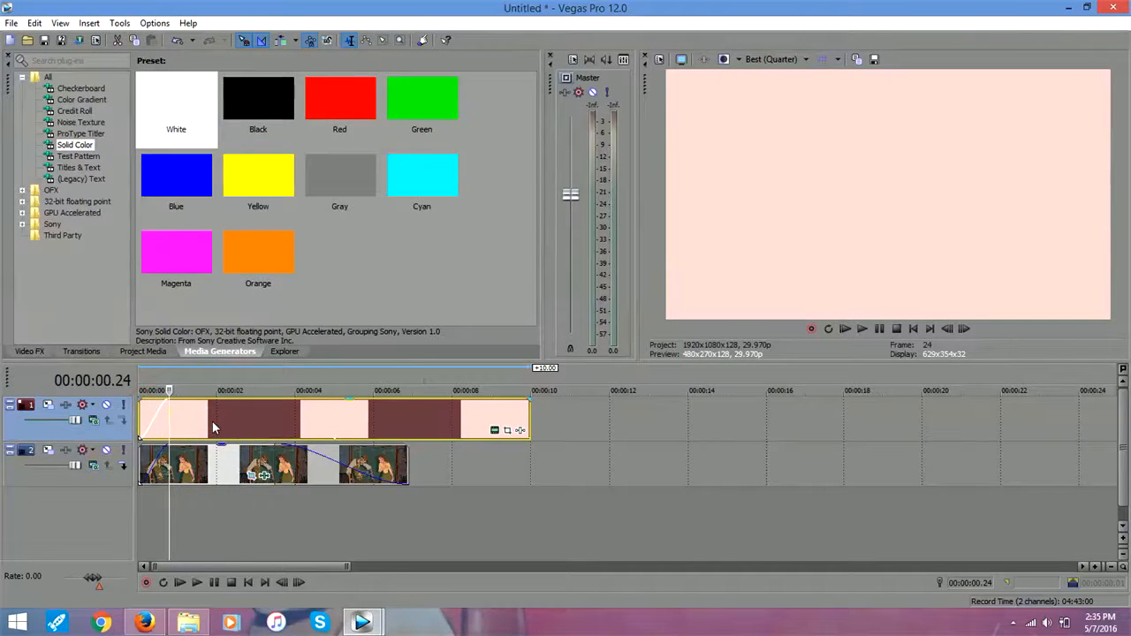
left_click(209, 414)
left_click(227, 414)
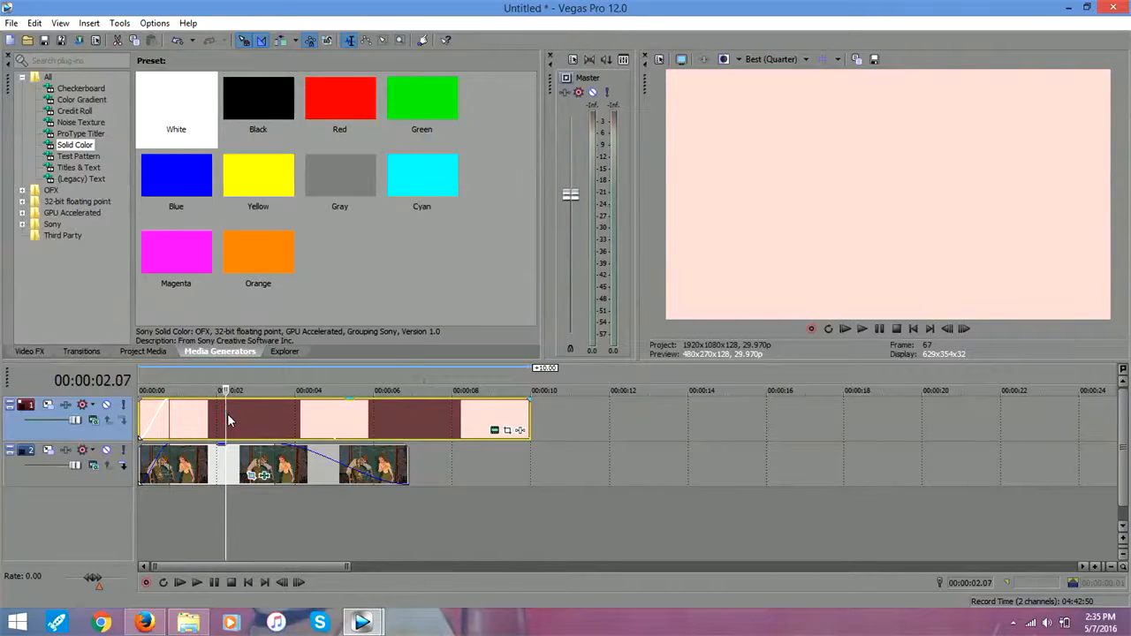
right_click(227, 413)
left_click(310, 204)
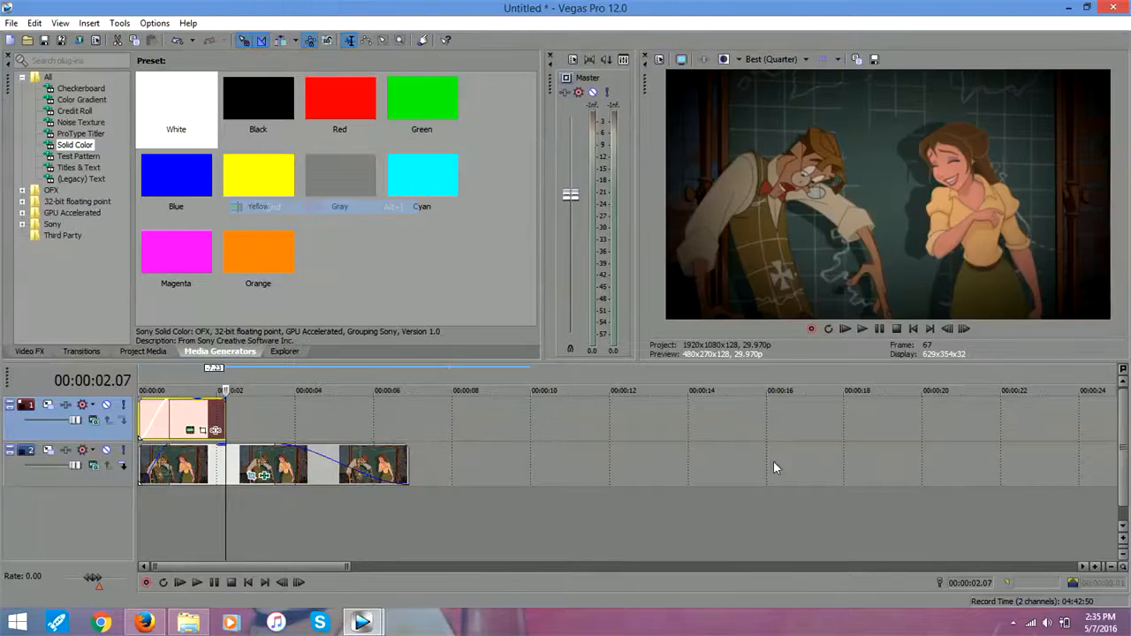
Step: Fade out the solid color event from 00:00:00.24 to its end
left_click(1096, 566)
left_click(1096, 566)
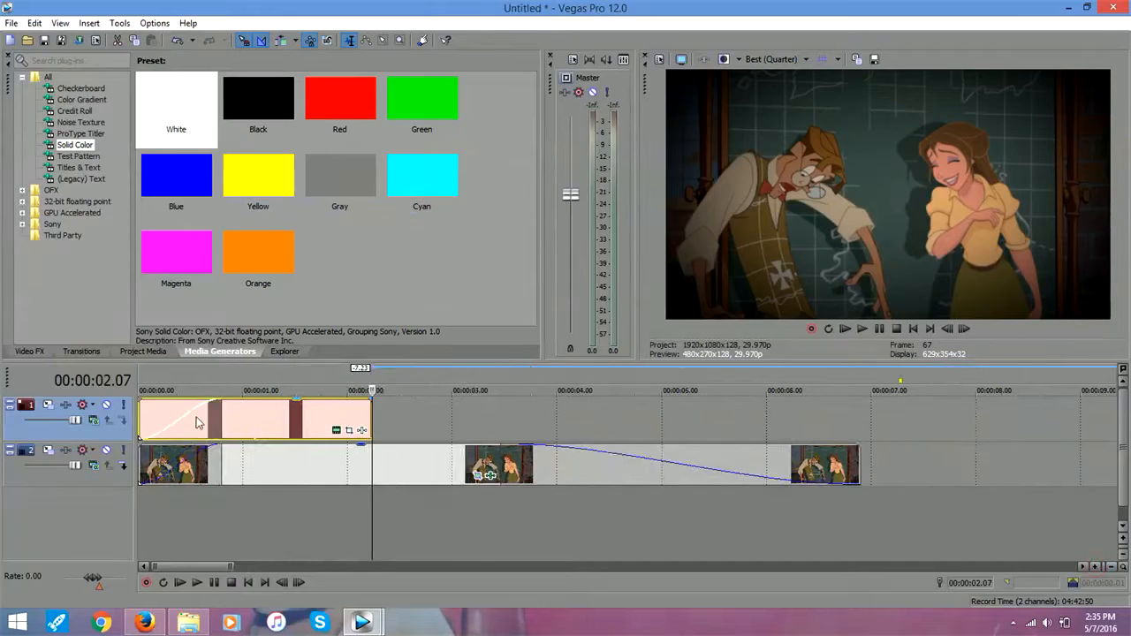
left_click(223, 459)
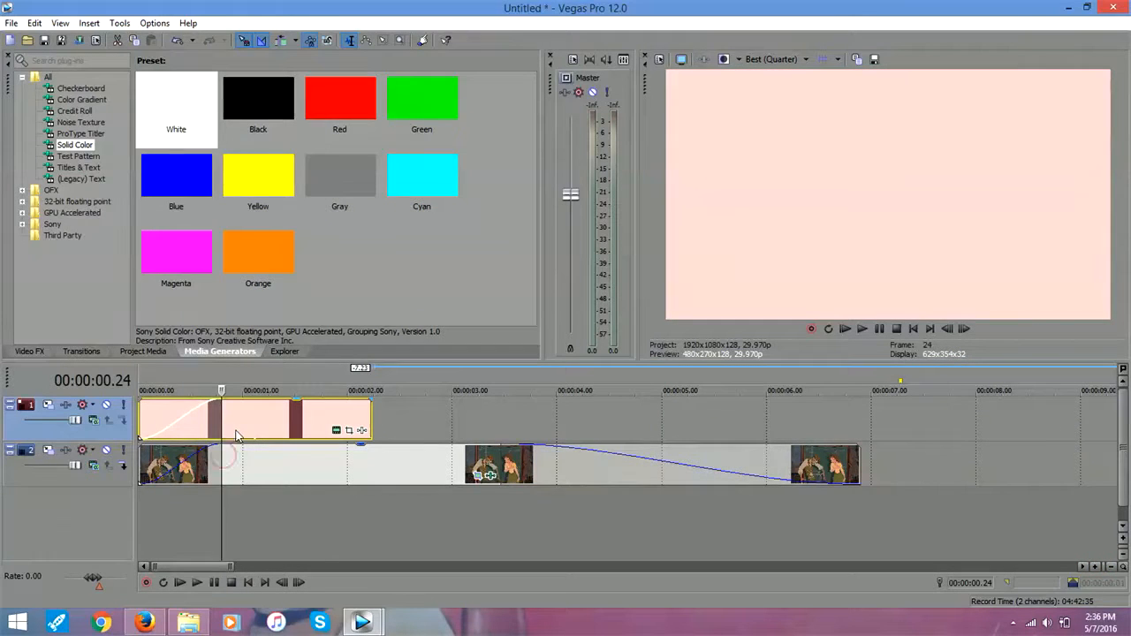
left_click_drag(375, 401, 225, 403)
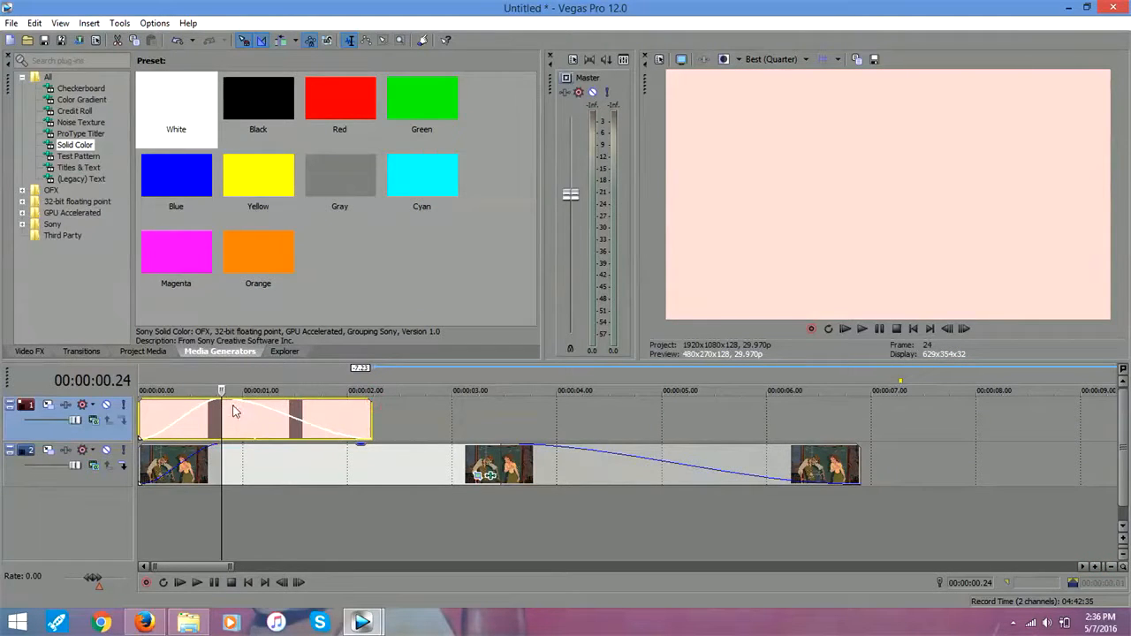
Step: Lower the solid color event's opacity to 65%
left_click(171, 418)
left_click_drag(170, 418, 227, 418)
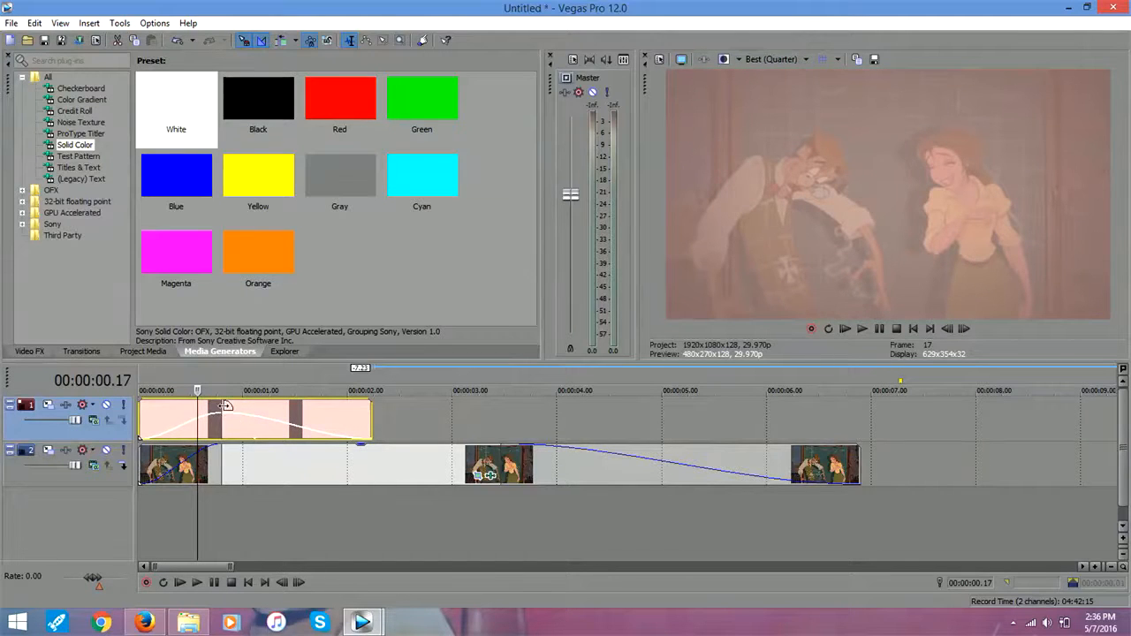
left_click(221, 412)
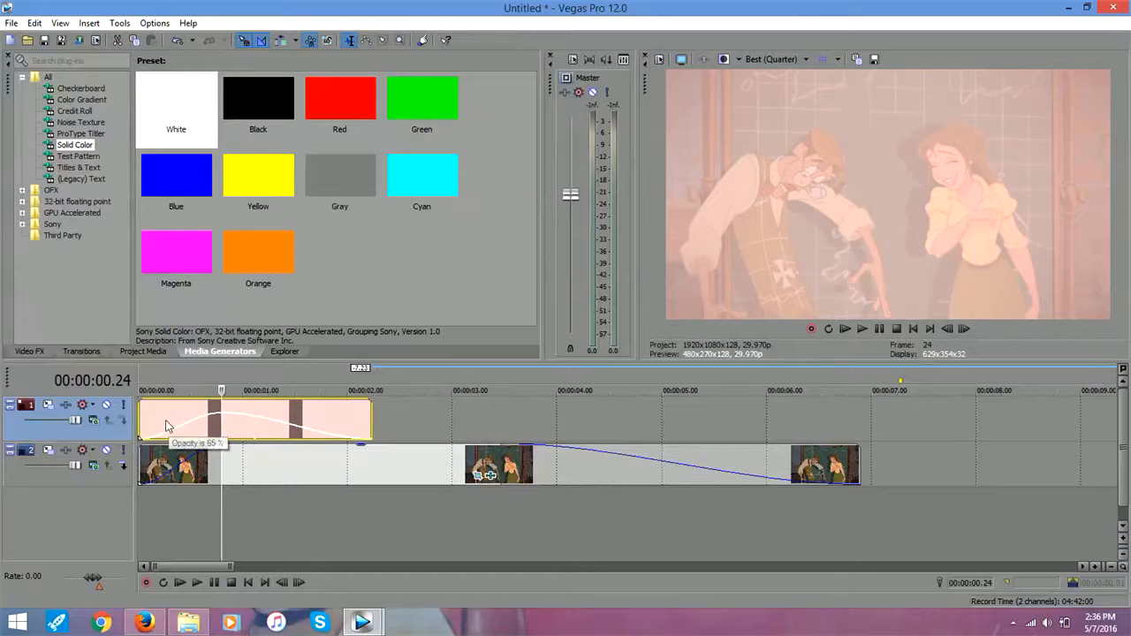
Step: Scrub the timeline up to 00:00:02.20 to preview the pale pink flash over the still image
left_click(143, 529)
left_click_drag(146, 516, 218, 419)
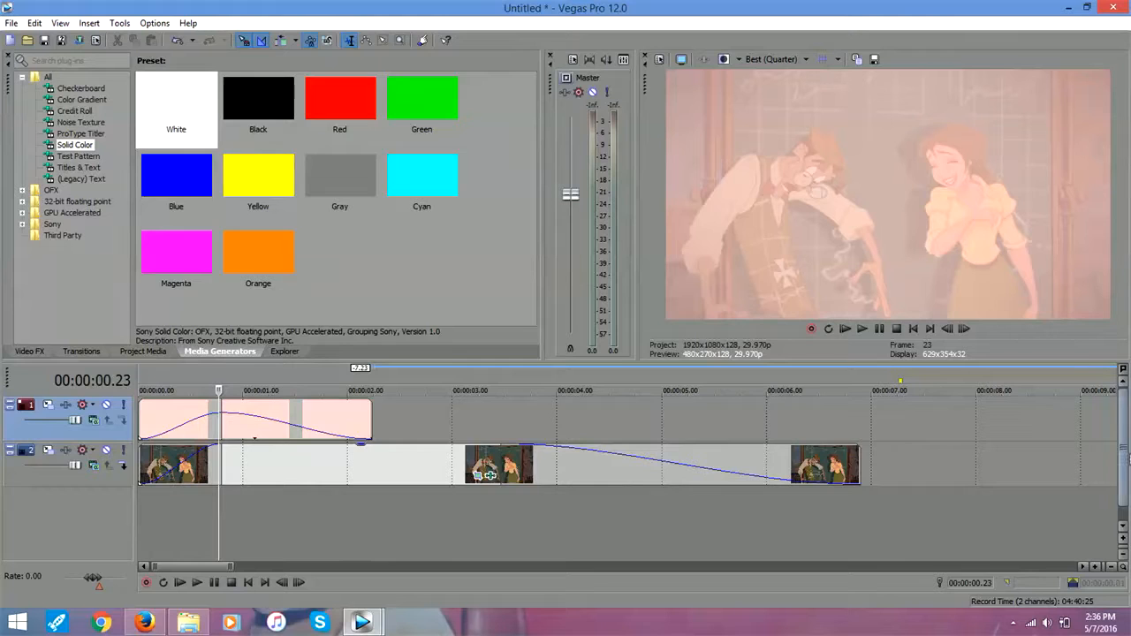
left_click(415, 457)
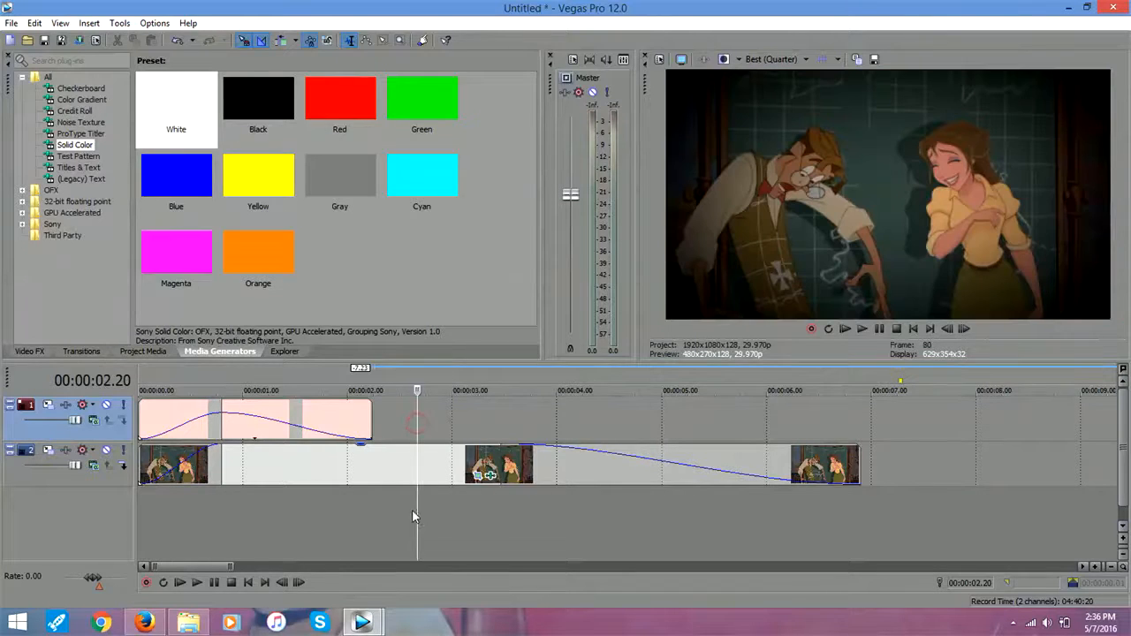